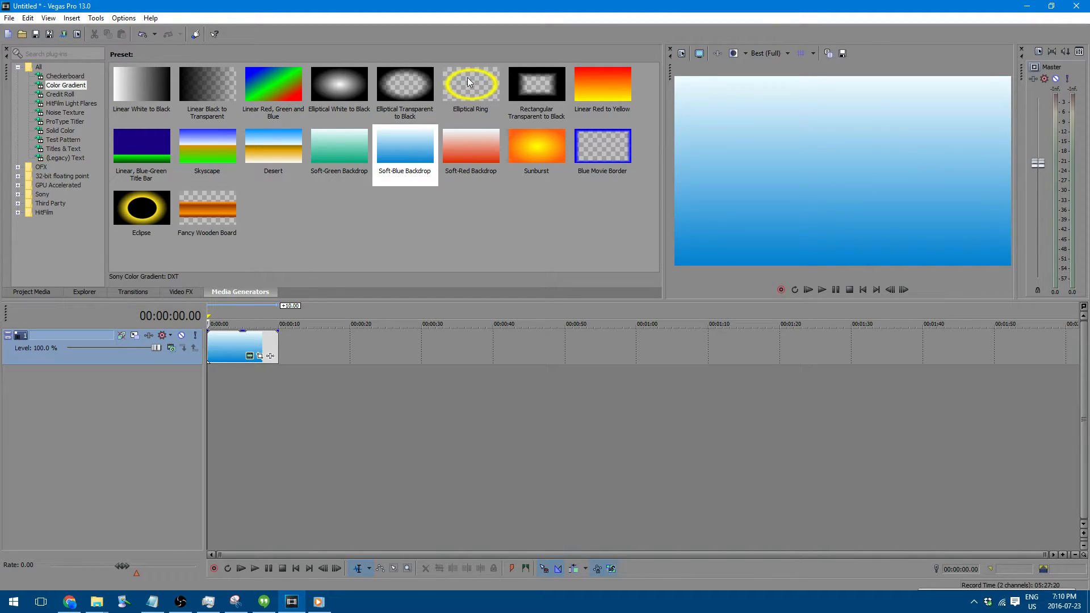
Trim the end of the blue gradient event to about 5 seconds and return the playhead to the start
scroll(491, 390, "up", 5)
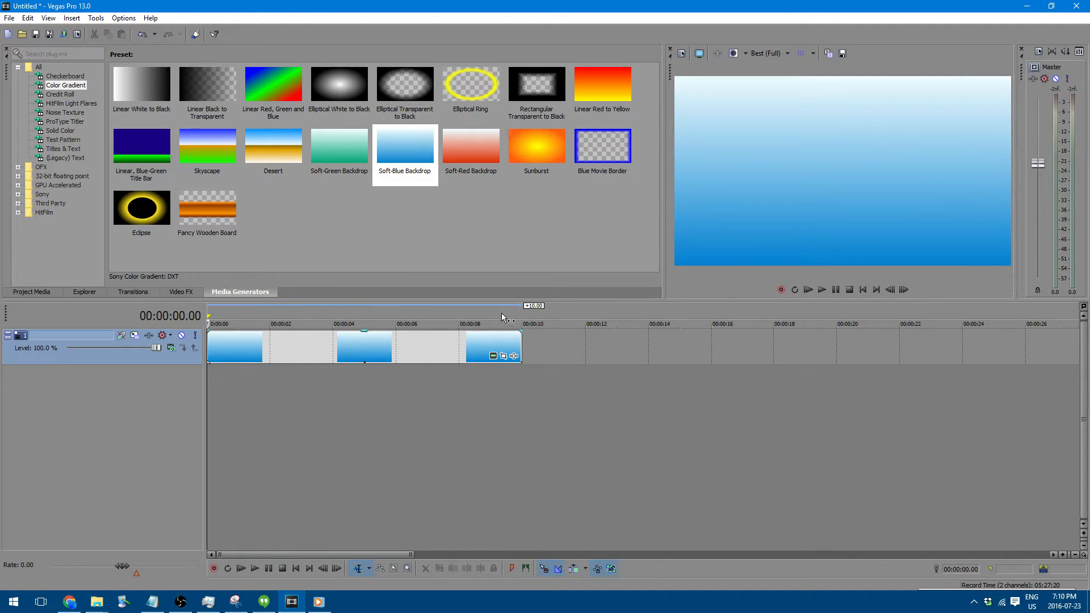
left_click(378, 356)
right_click(378, 356)
left_click(364, 349)
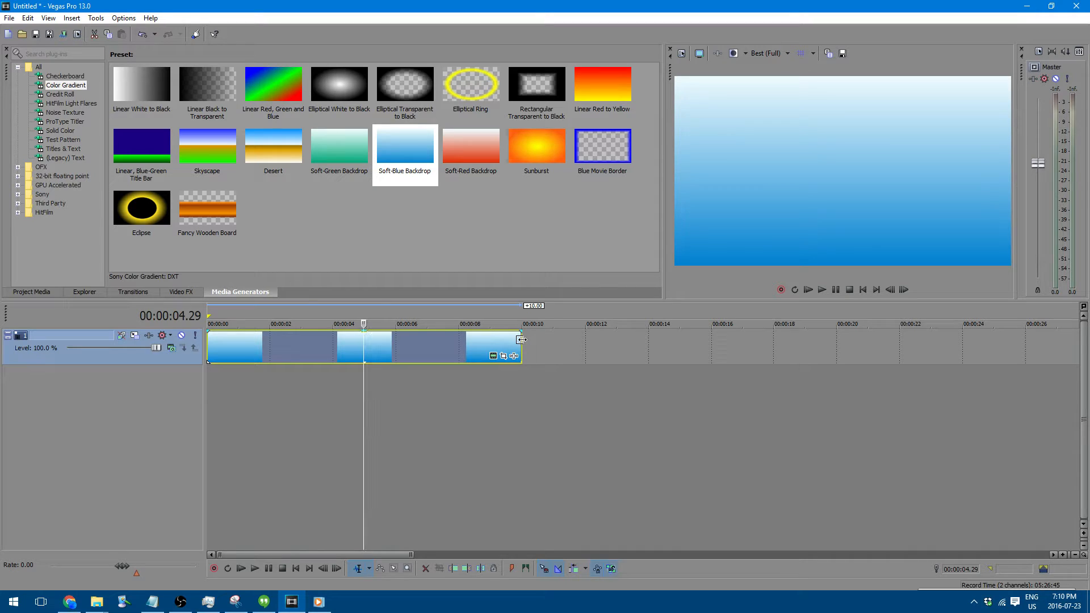
left_click_drag(516, 356, 362, 355)
scroll(362, 355, "up", 3)
left_click(903, 290)
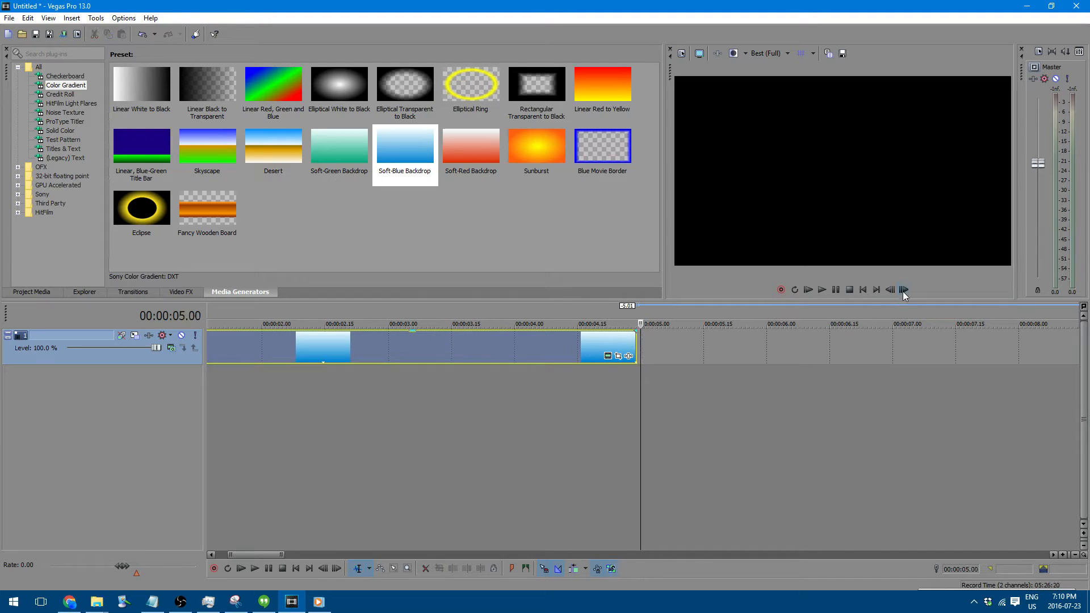
scroll(638, 380, "down", 4)
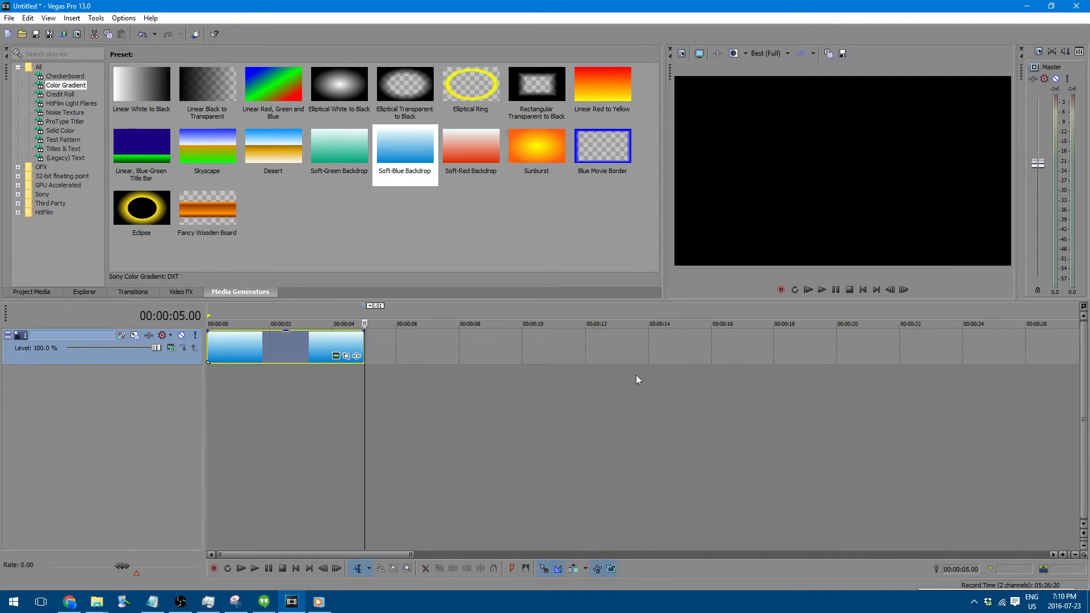
left_click(284, 348)
left_click(209, 347)
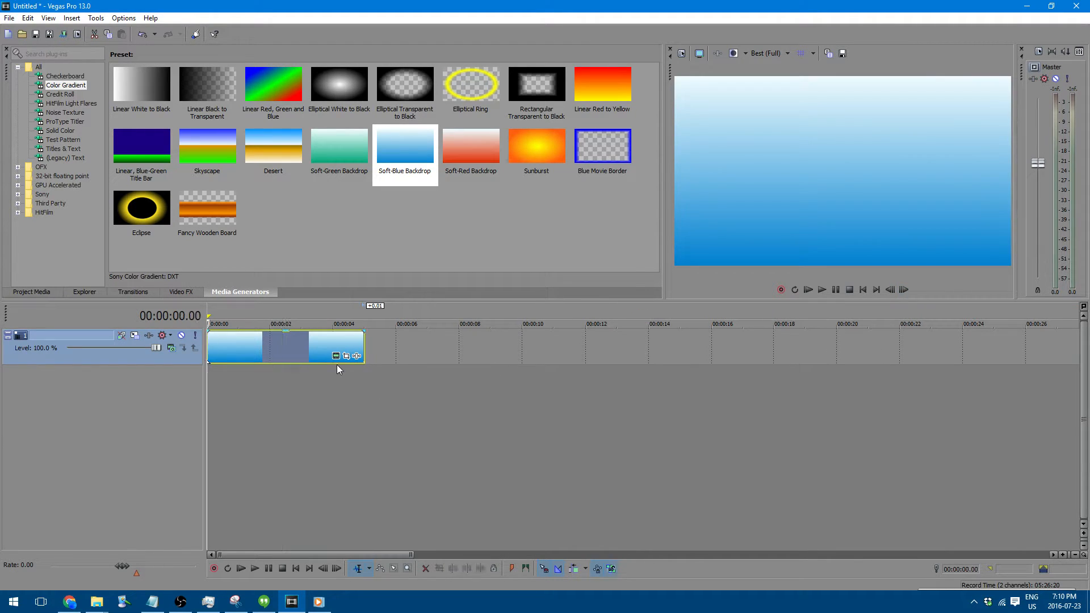
Insert a new video track above the gradient track
left_click(346, 356)
left_click(781, 136)
right_click(192, 360)
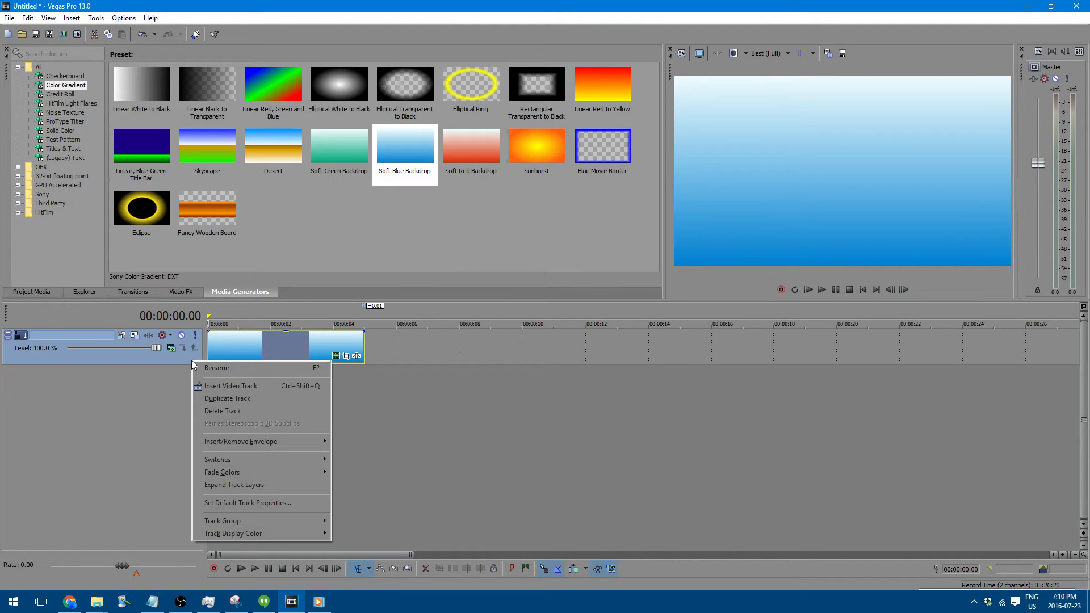
left_click(219, 391)
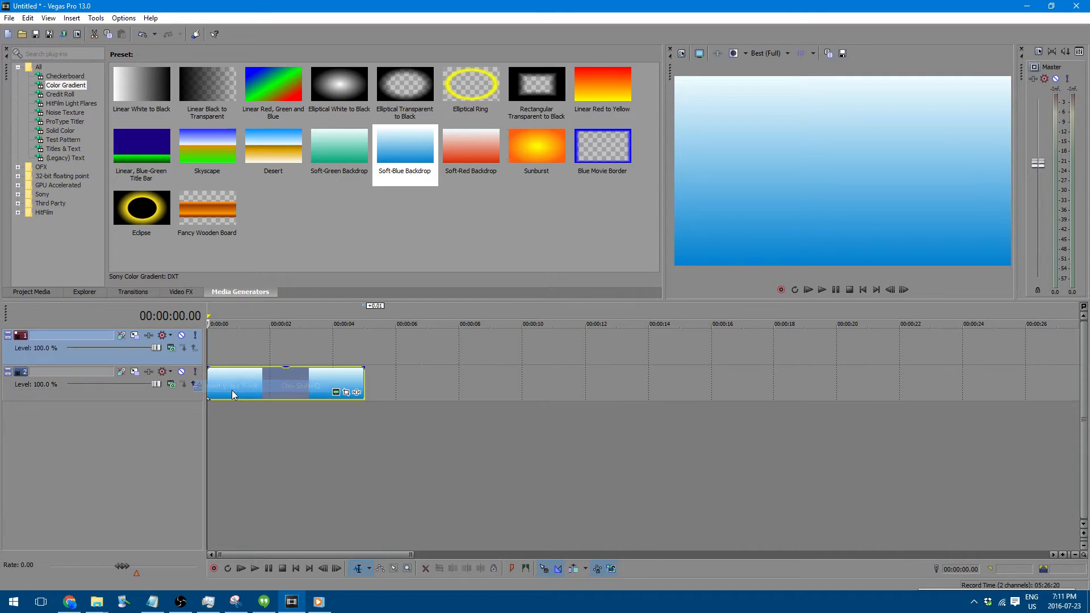
left_click(213, 338)
left_click(208, 341)
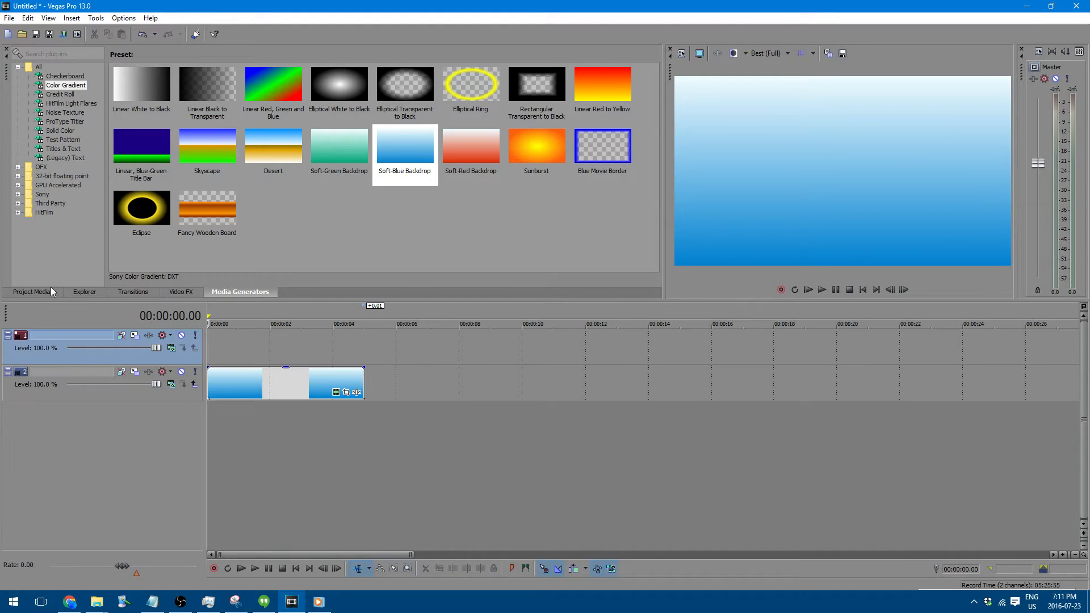
Find allisima8.png with the Windows search and add it from its Pictures folder to the timeline, closing the folder window
left_click(33, 292)
key("super")
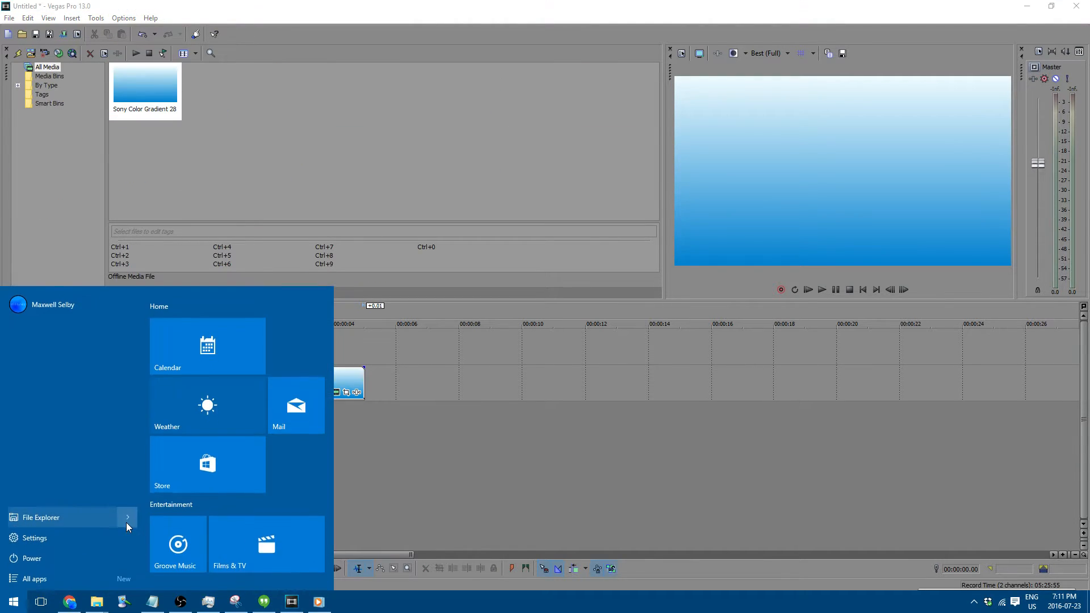
type("allisima8")
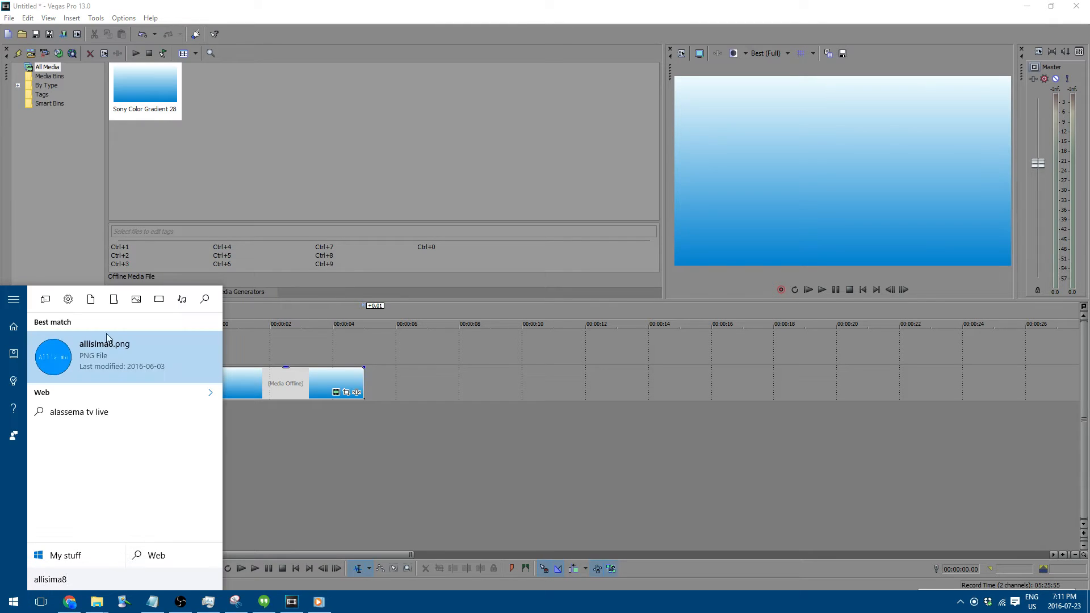
left_click(138, 362)
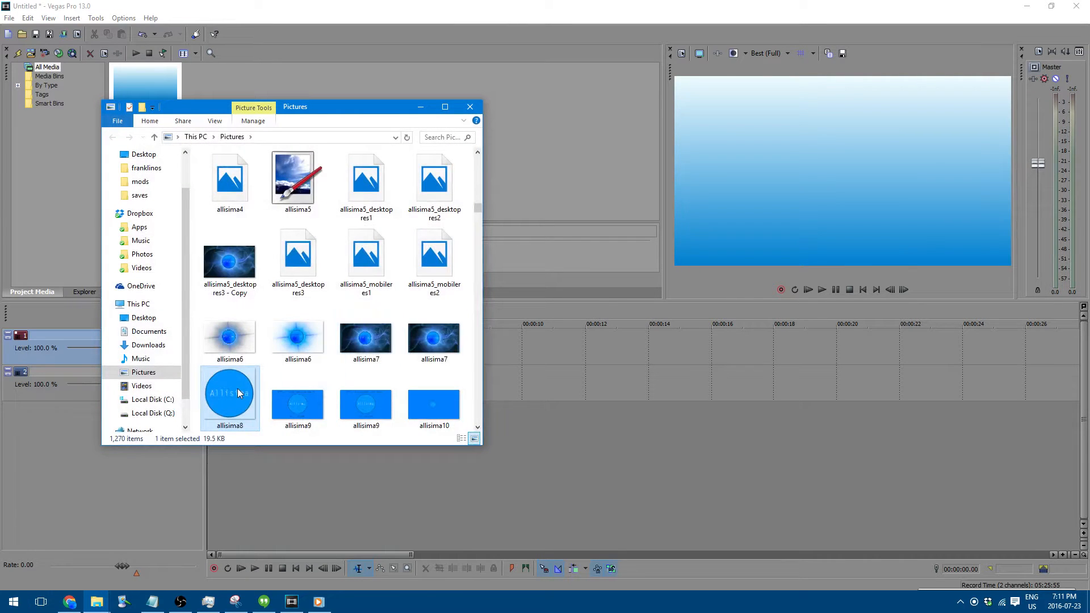
left_click_drag(237, 389, 532, 414)
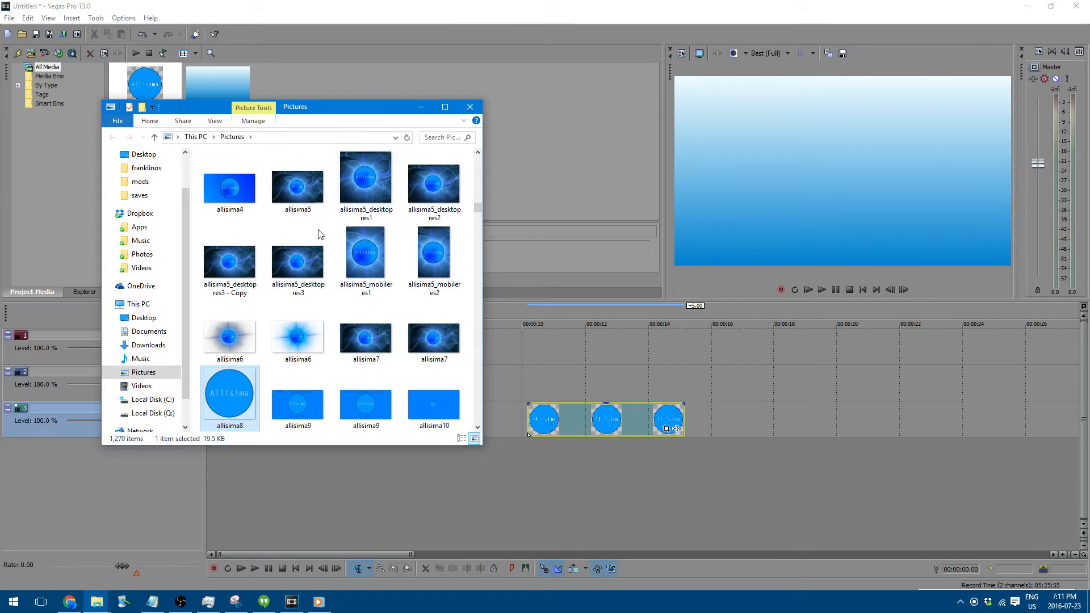
left_click(468, 107)
Move the allisima8 event to the start of the top track and delete the emptied third track
left_click_drag(624, 420, 304, 347)
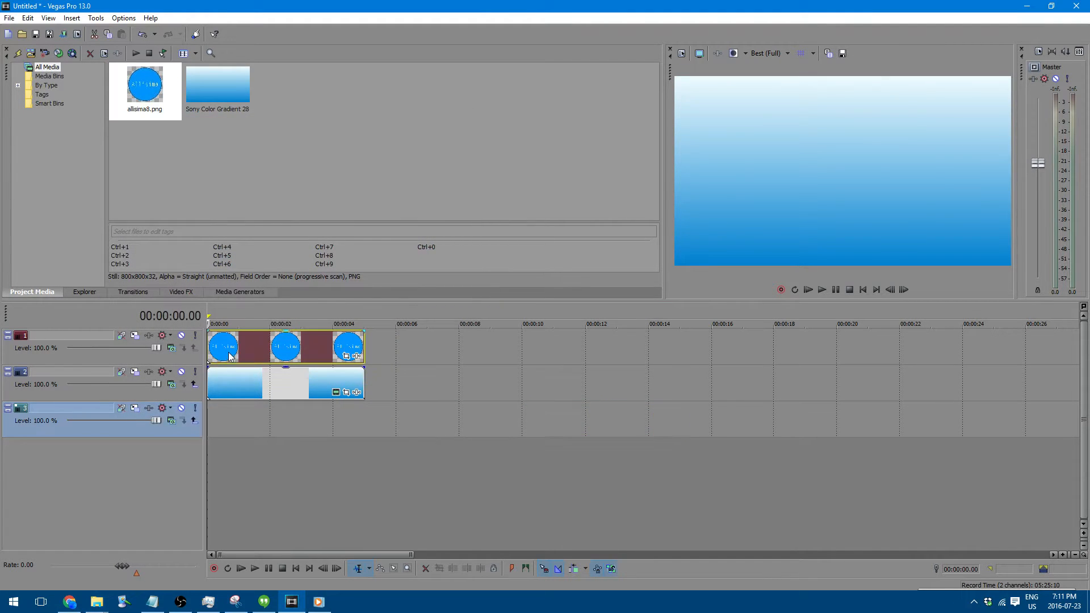
key("Delete")
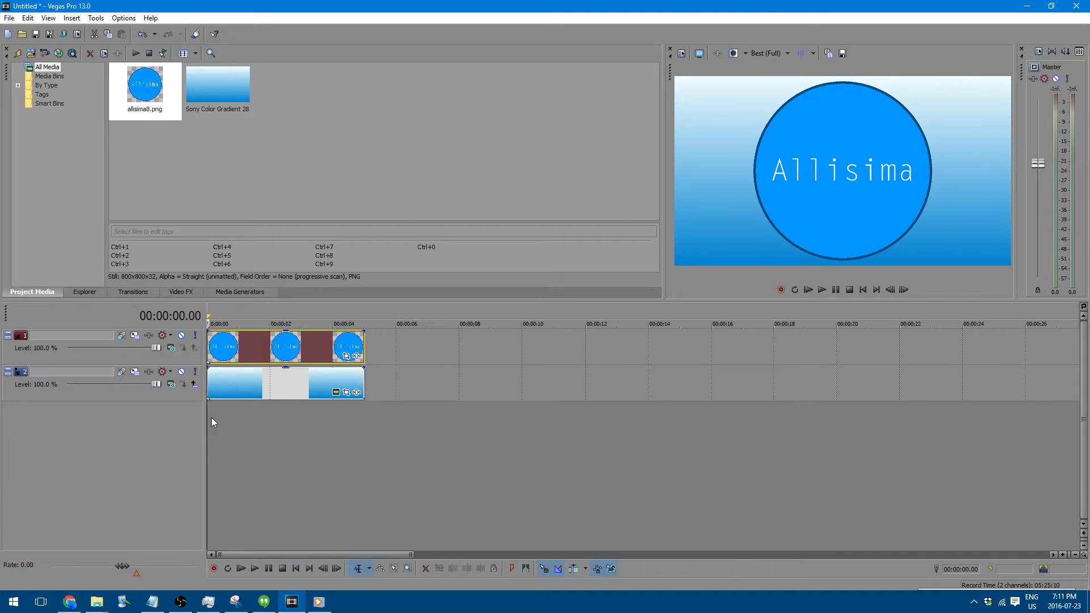
scroll(397, 369, "up", 5)
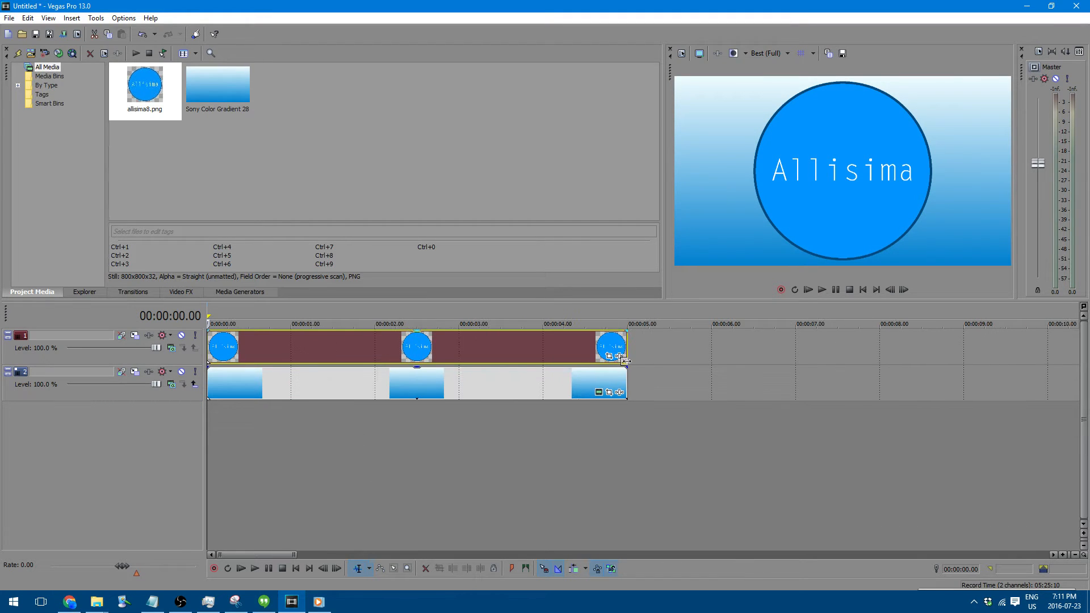
scroll(579, 374, "down", 3)
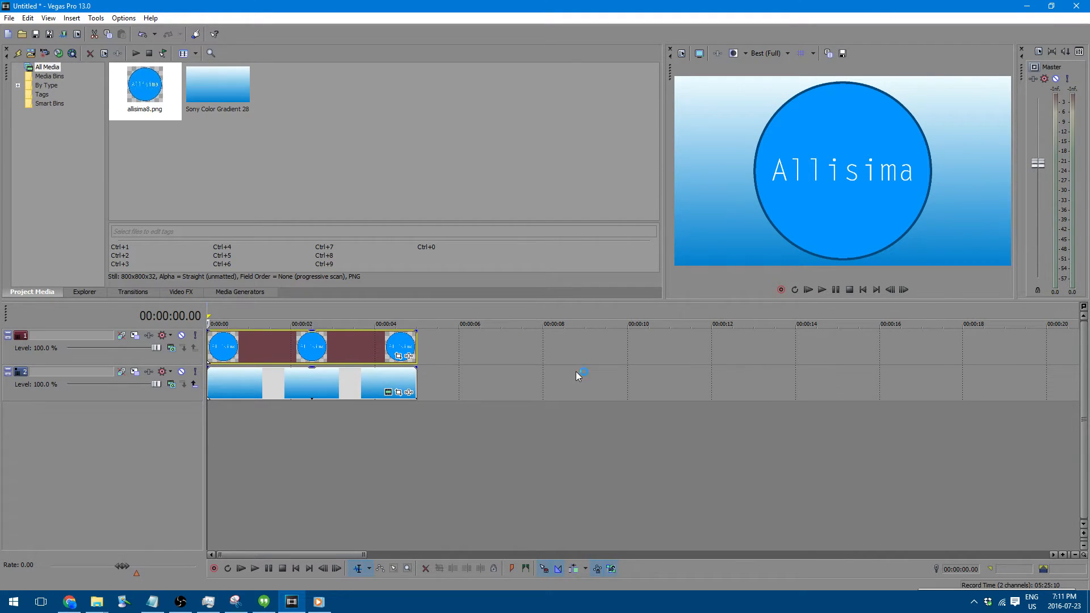
Open the Pan/Crop settings of the allisima8 event
left_click(397, 355)
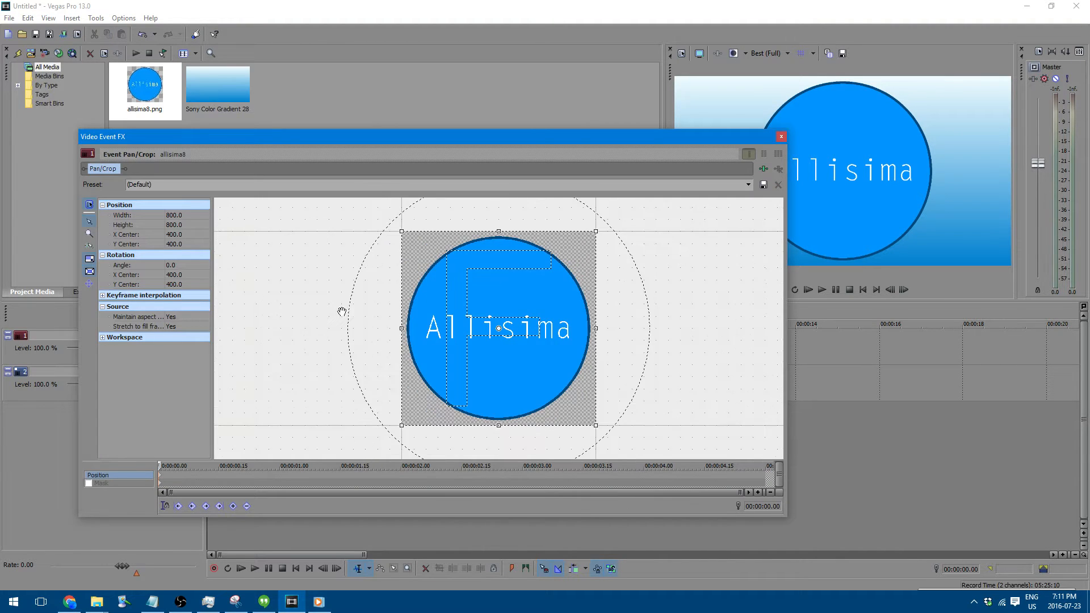
scroll(342, 312, "down", 5)
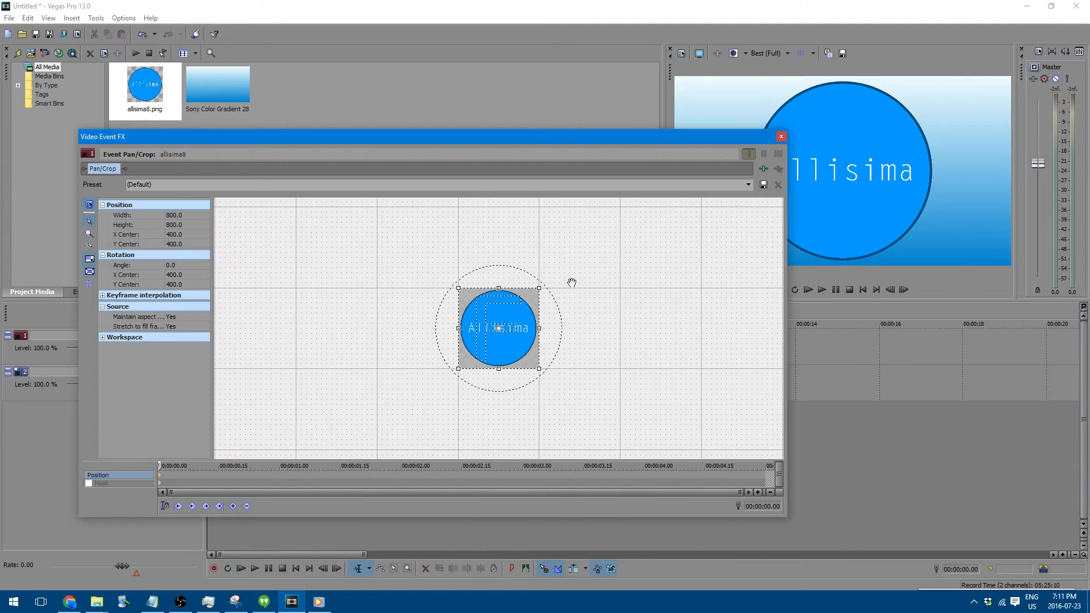
scroll(550, 318, "up", 5)
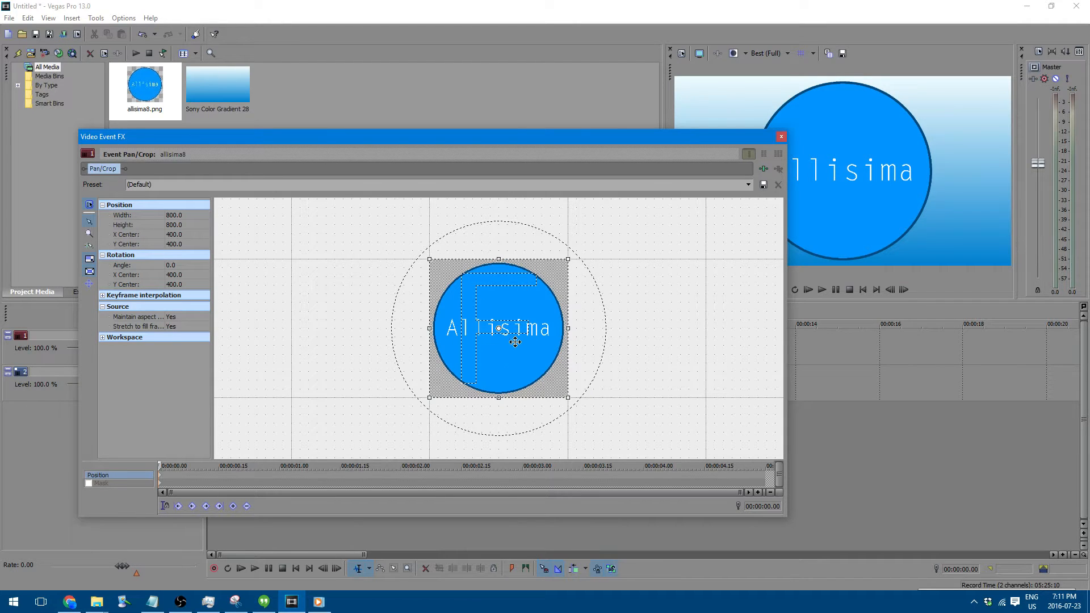
Shift the crop frame off the logo's centre to about X 804, Y 387, and centre it again
left_click_drag(458, 357, 502, 326)
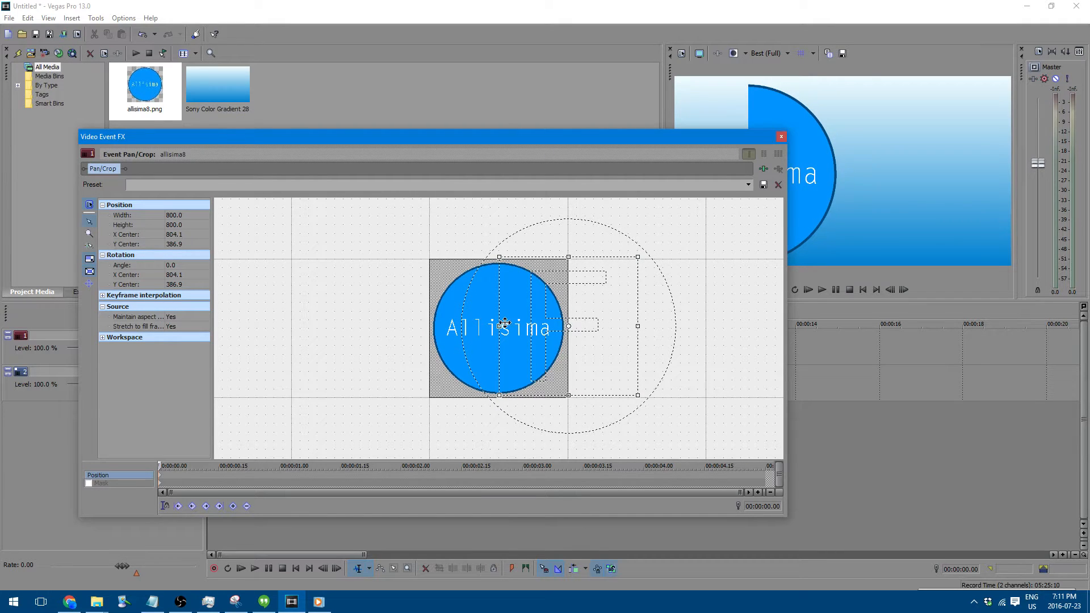
left_click_drag(675, 137, 517, 146)
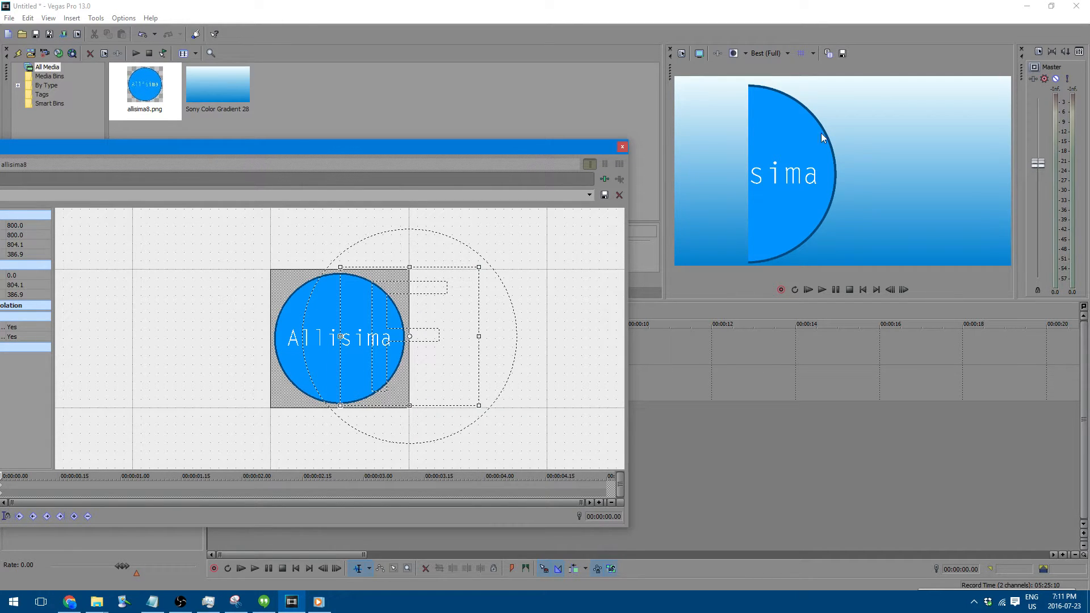
right_click(406, 336)
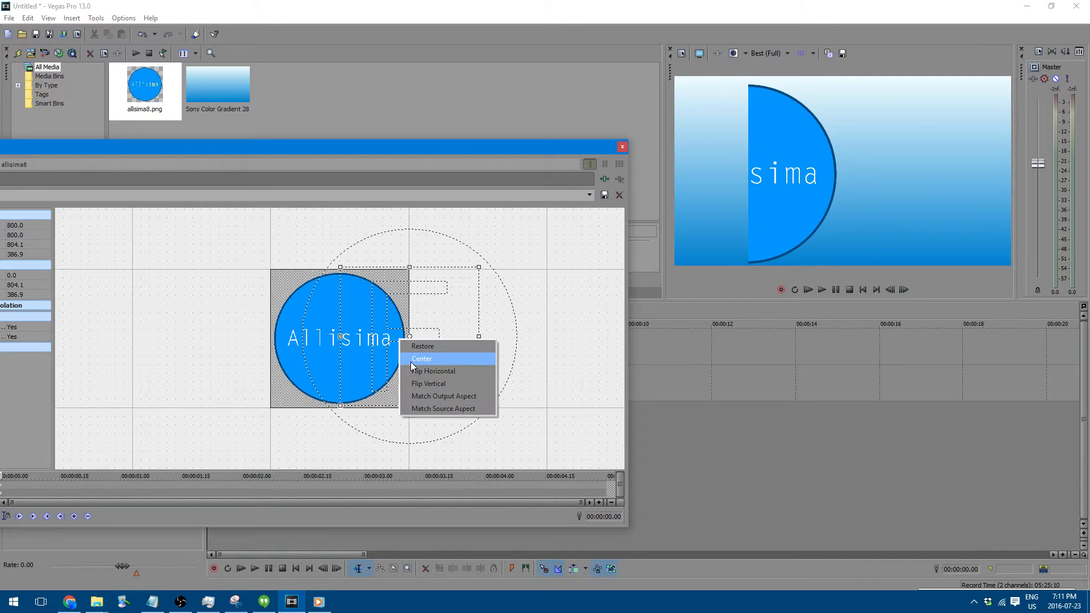
left_click(414, 360)
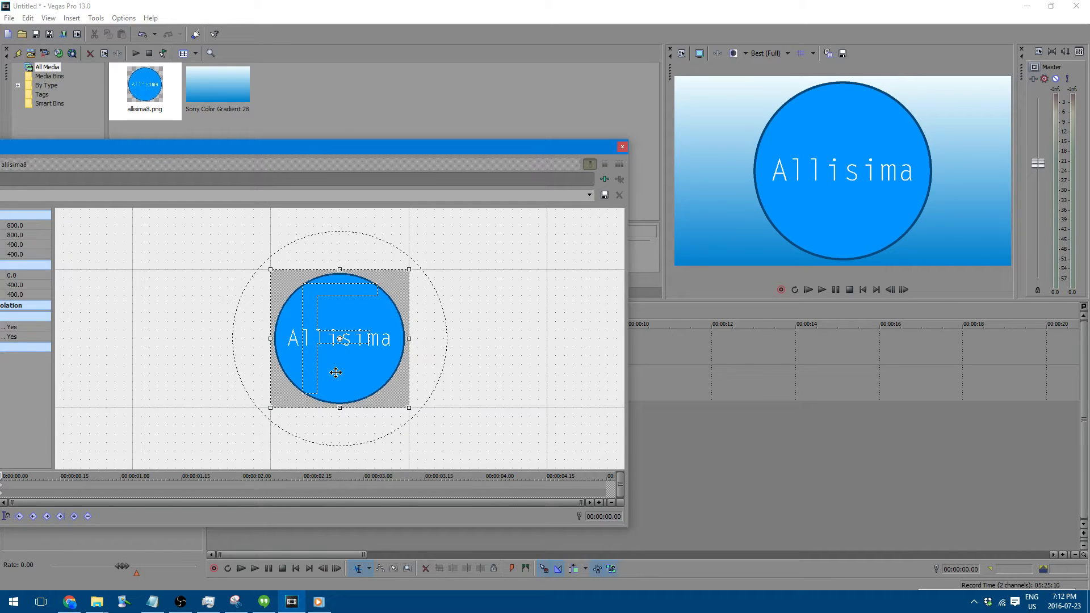
Offset the crop frame to about X 554, Y 367, and restore it to the centre of the logo
left_click_drag(336, 372, 366, 355)
right_click(364, 370)
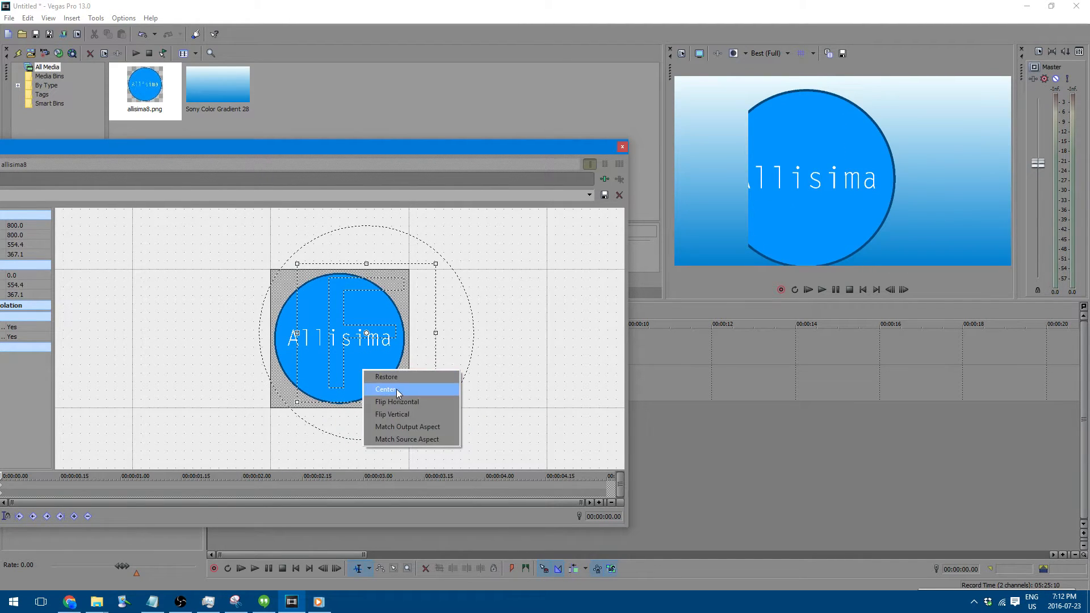
left_click(396, 389)
Shrink the crop frame around its centre to 400 by 400
scroll(445, 434, "up", 3)
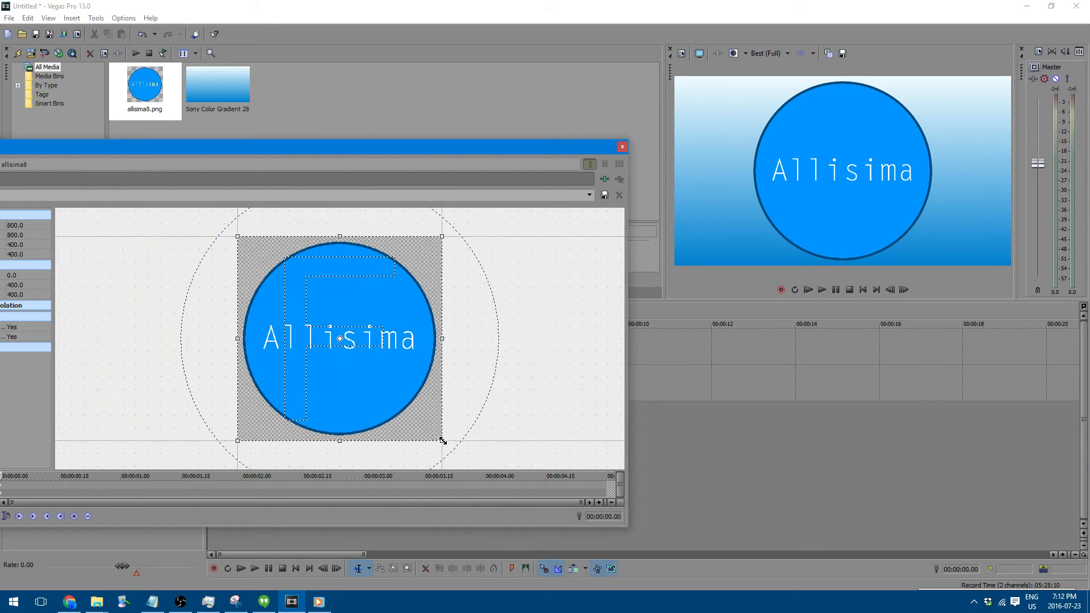
left_click_drag(443, 441, 401, 394)
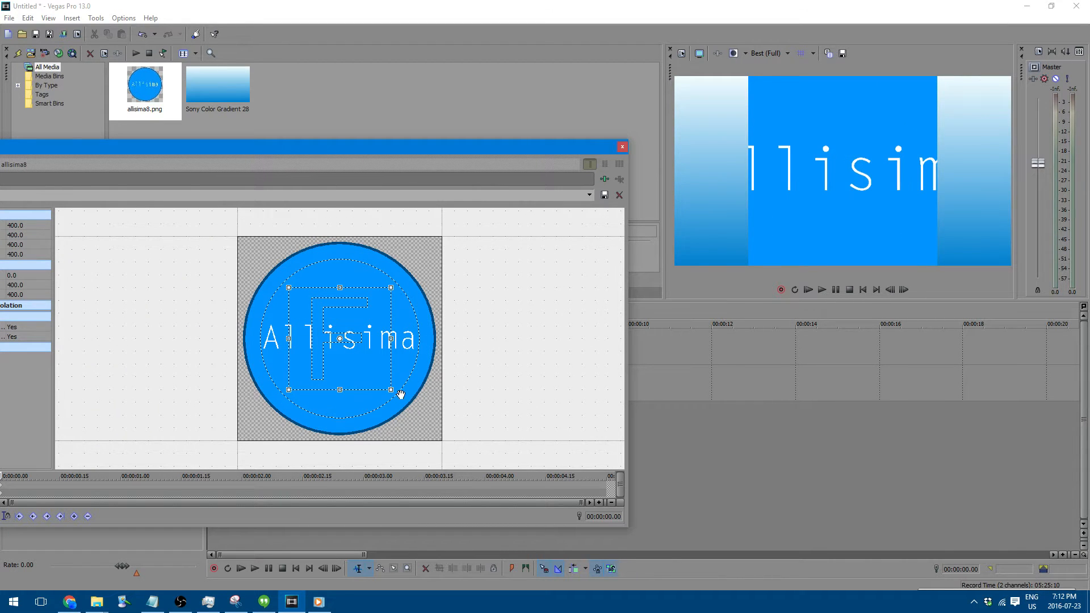
left_click_drag(446, 143, 588, 129)
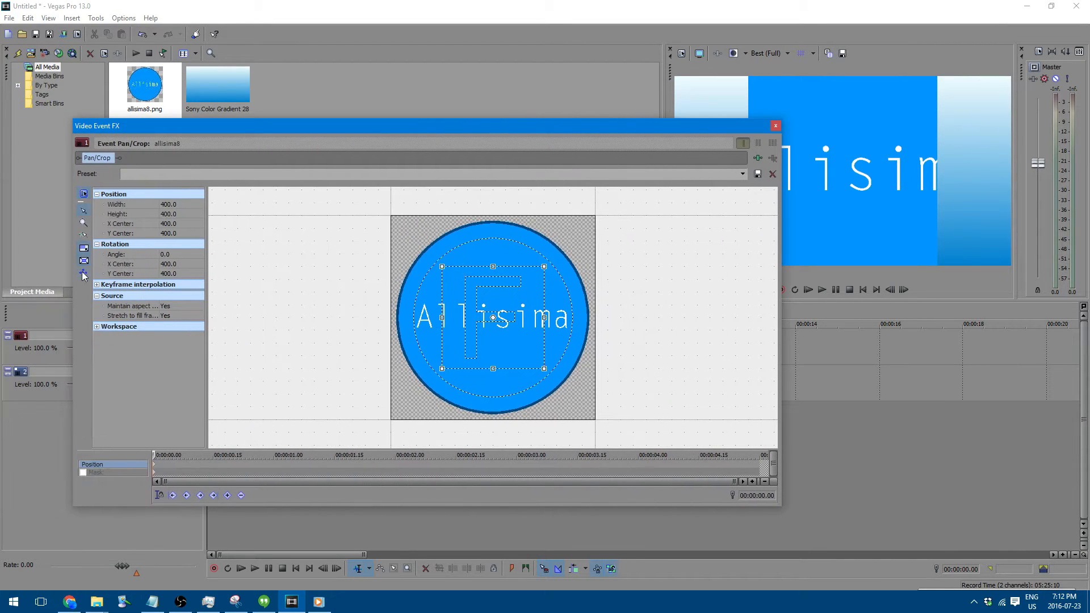
Stretch the crop frame's width to 600 and on to about 711, keeping its height at 400
left_click(83, 235)
mouse_move(506, 338)
left_mouse_down()
mouse_move(487, 339)
mouse_move(509, 333)
left_mouse_up()
left_click_drag(546, 317, 570, 323)
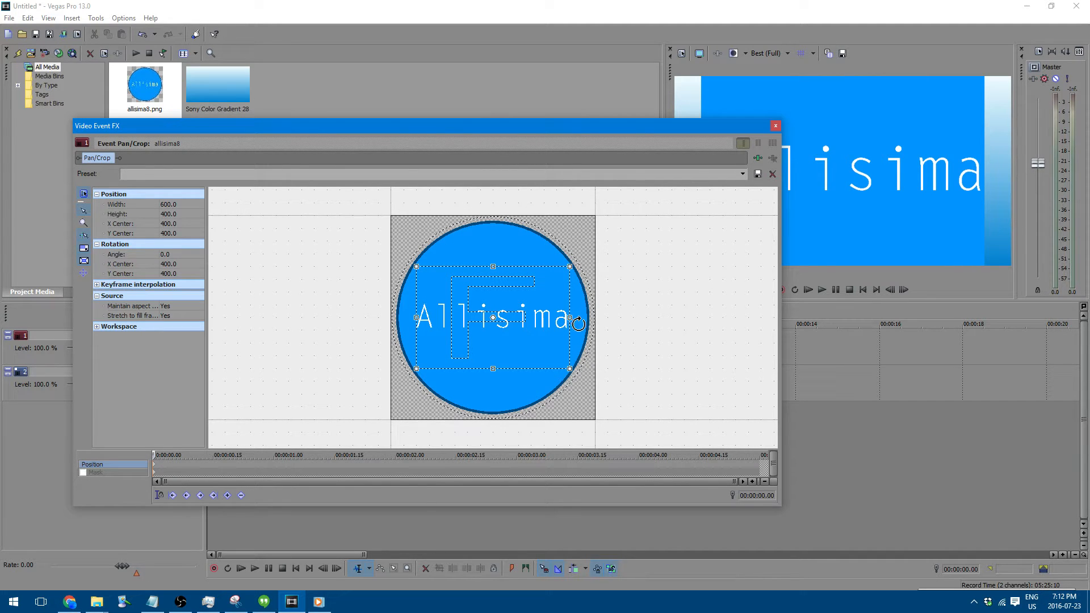
scroll(570, 319, "up", 4)
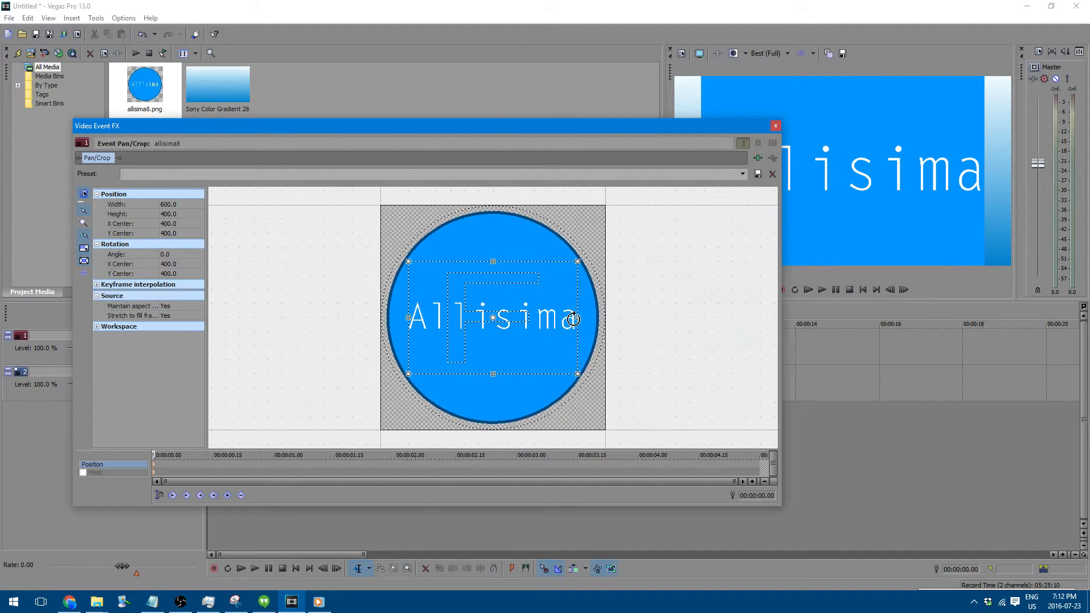
scroll(601, 328, "up", 1)
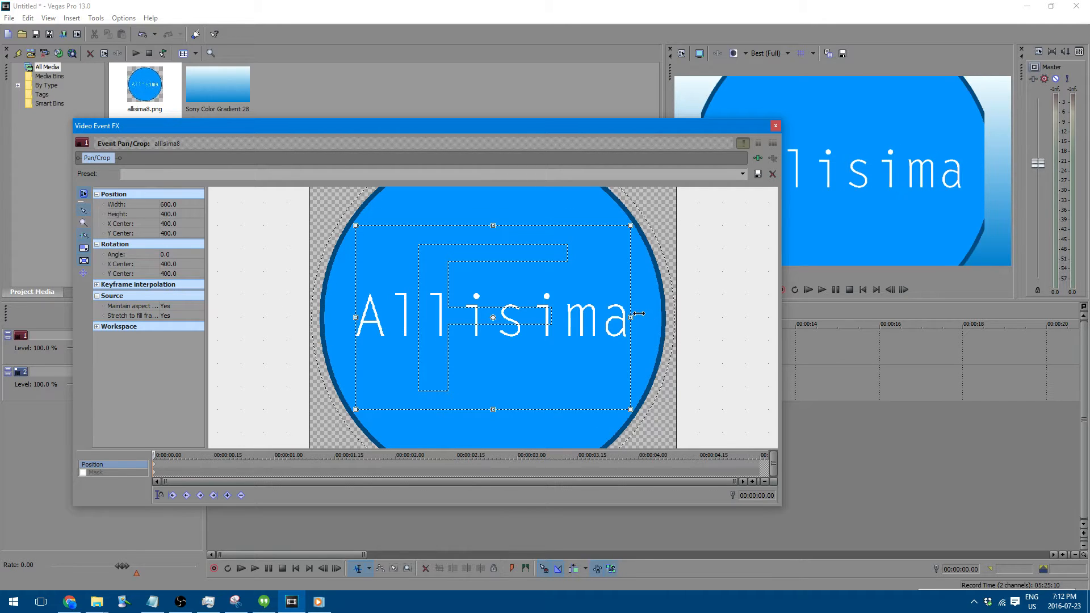
mouse_move(634, 317)
left_mouse_down()
mouse_move(617, 343)
mouse_move(637, 336)
left_mouse_up()
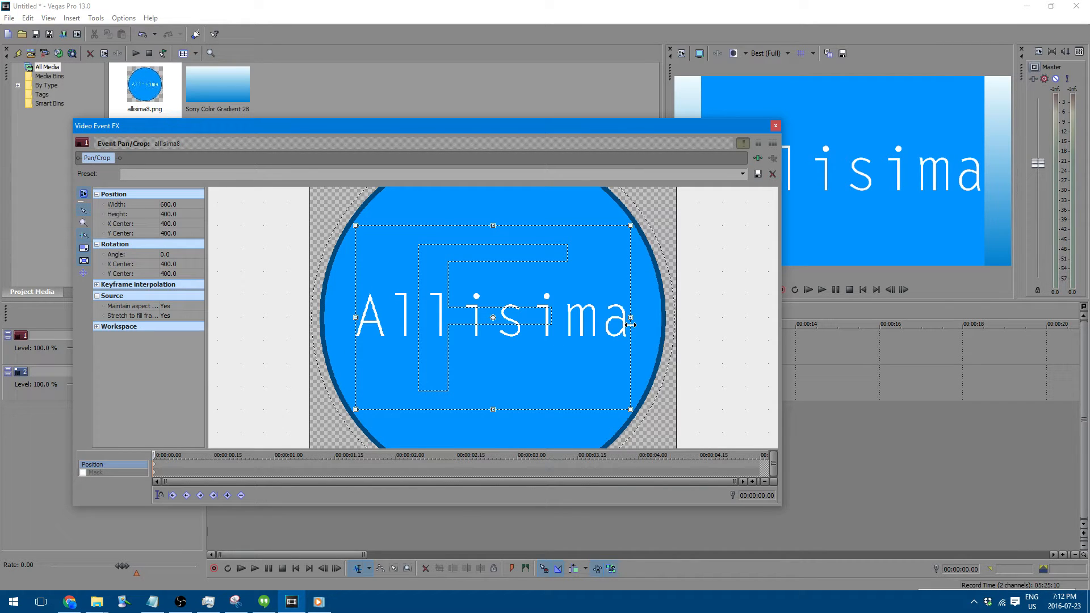
left_click_drag(630, 325, 656, 320)
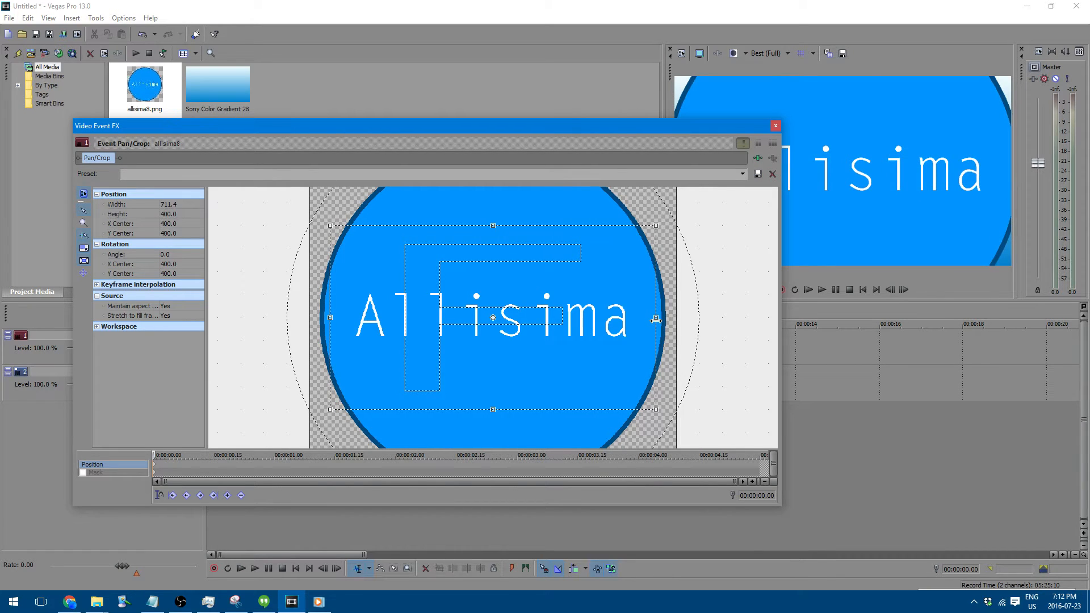
Centre the crop frame on the logo and enlarge it proportionally to about 1,400 by 787
right_click(574, 348)
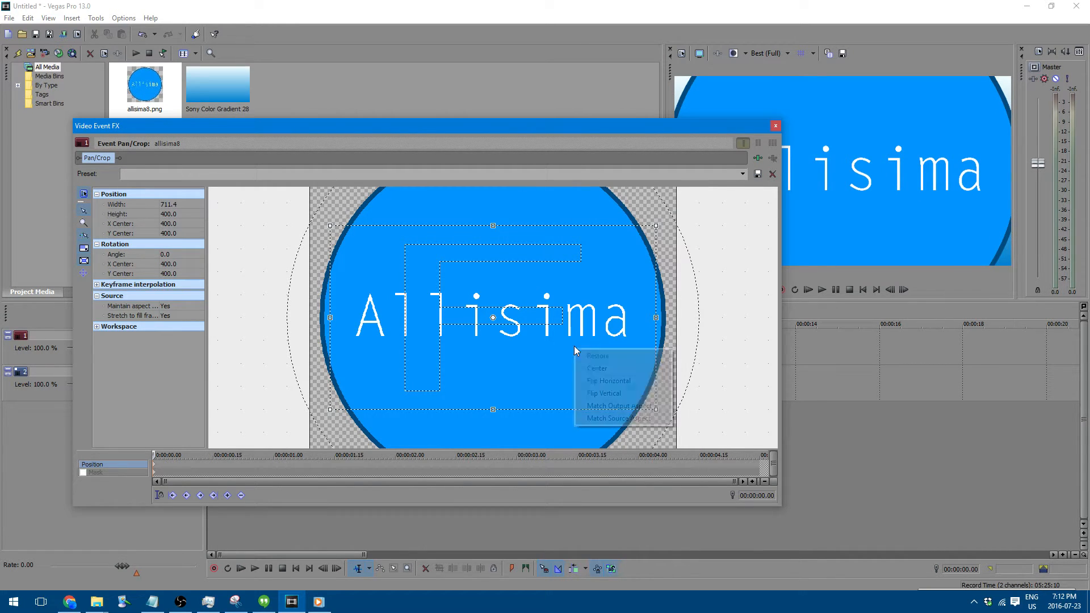
left_click(596, 368)
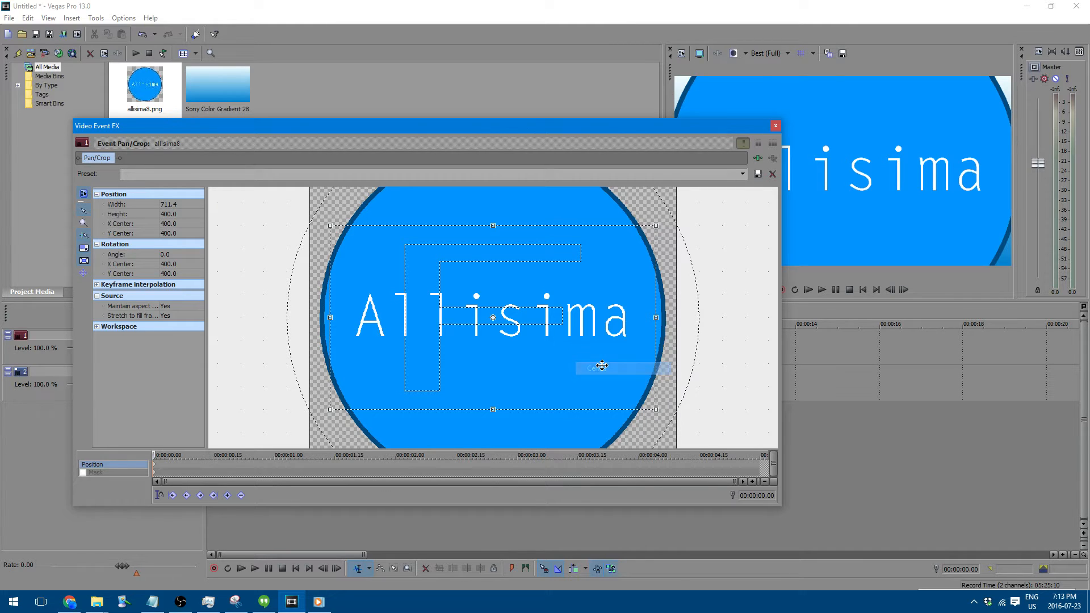
scroll(590, 372, "down", 4)
left_click_drag(584, 365, 664, 456)
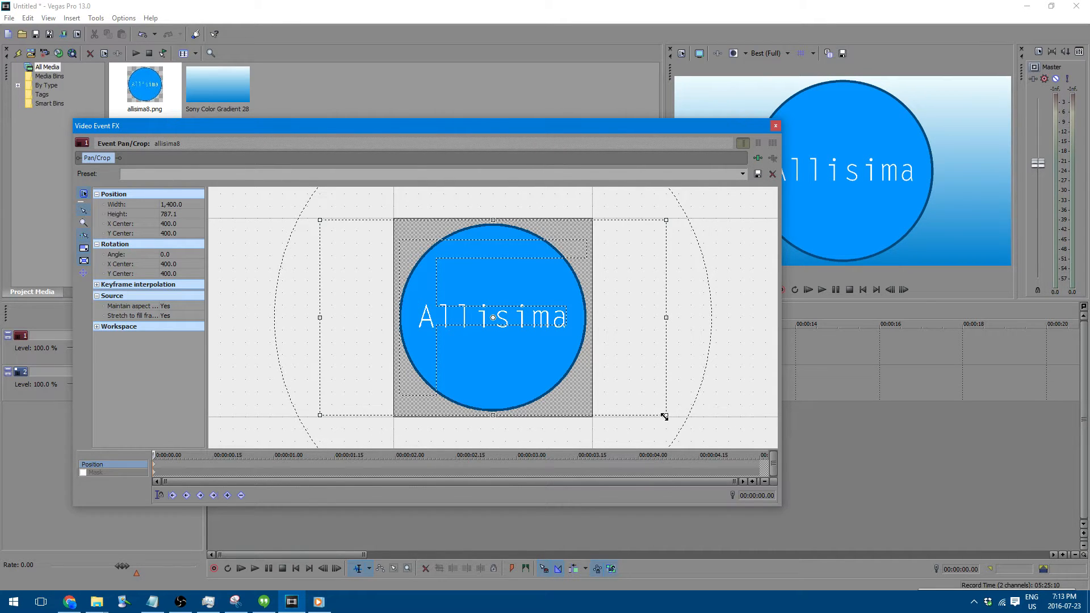
Enlarge the crop frame proportionally around its centre to about 1,427.5 by 802.6
left_click_drag(669, 415, 670, 417)
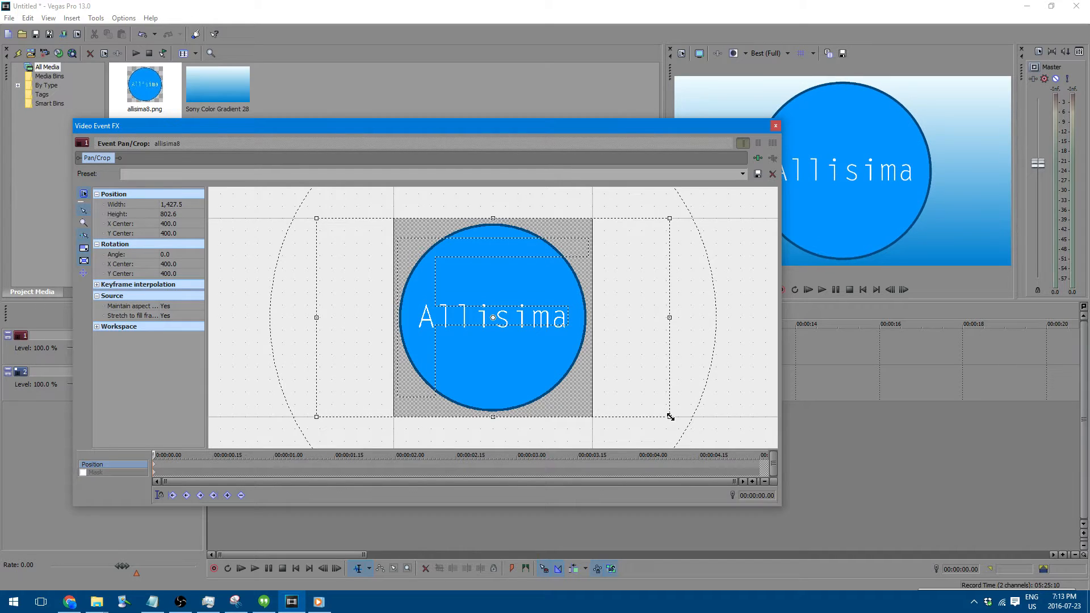
left_click_drag(613, 125, 579, 97)
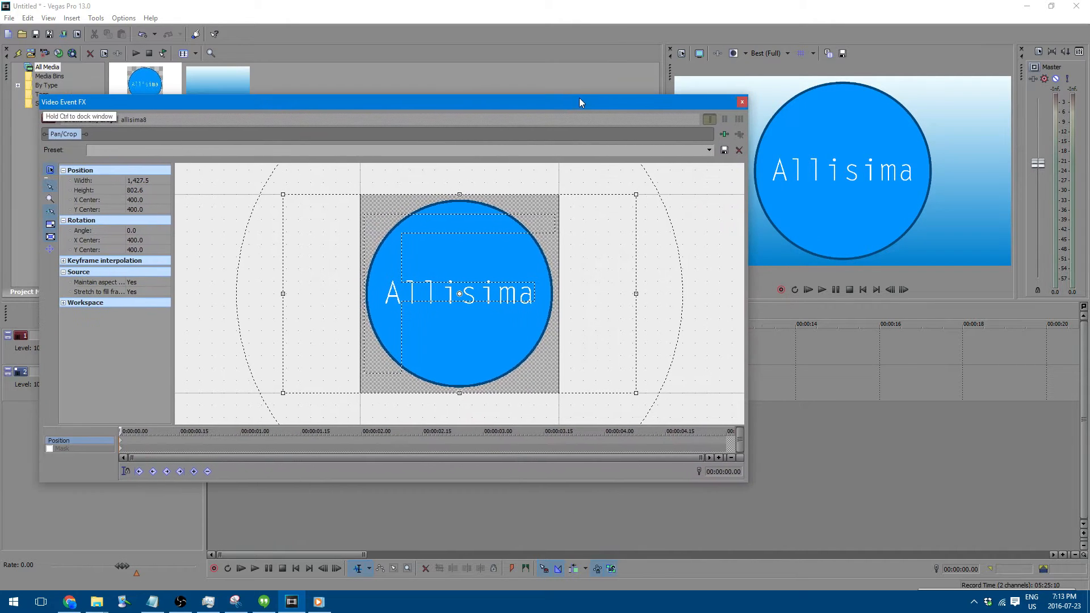
scroll(499, 336, "down", 3)
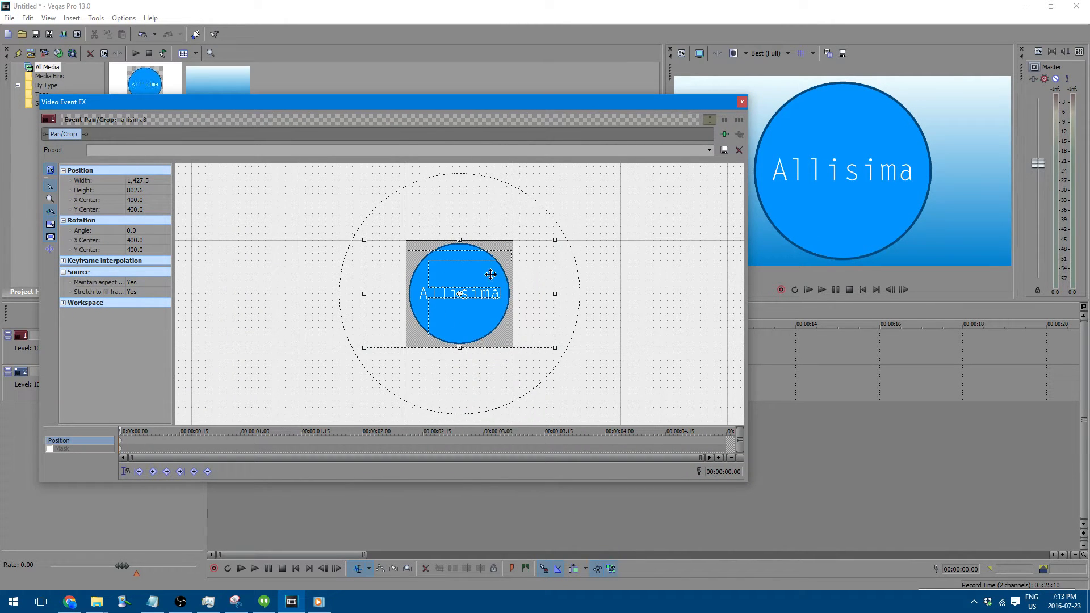
left_click_drag(643, 101, 598, 117)
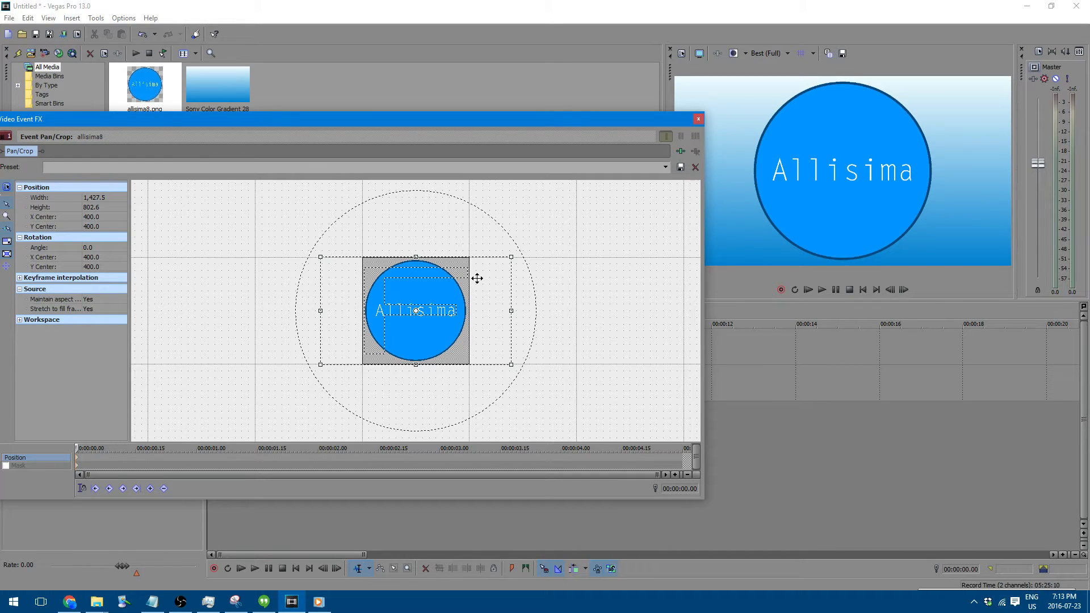
Nudge the crop frame horizontally to X 450 and X 350, and return it to X 400
key("Right")
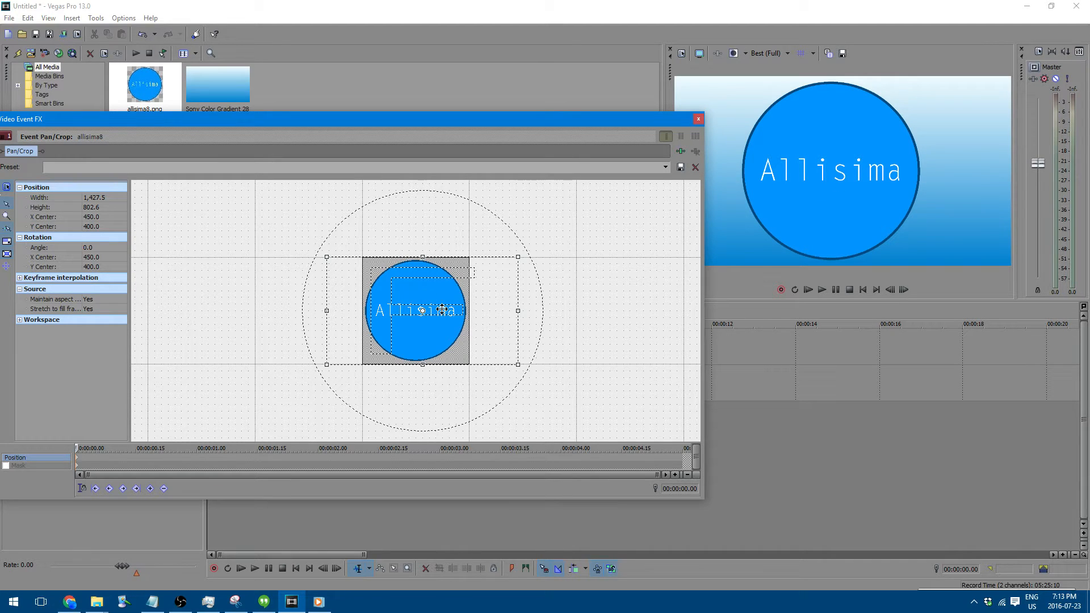
left_click_drag(442, 309, 441, 309)
key("Left")
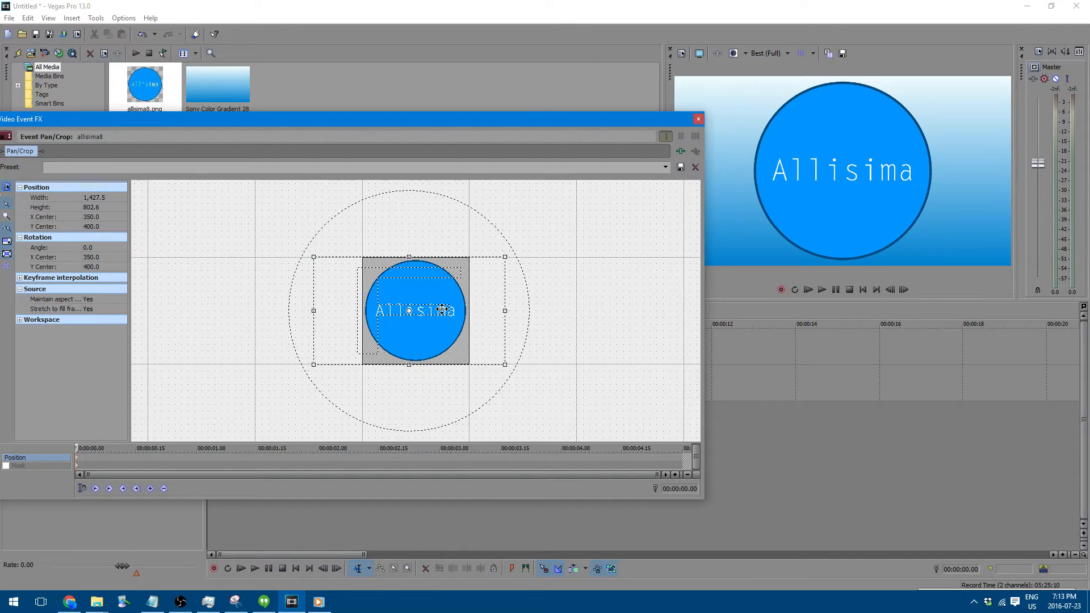
key("Right")
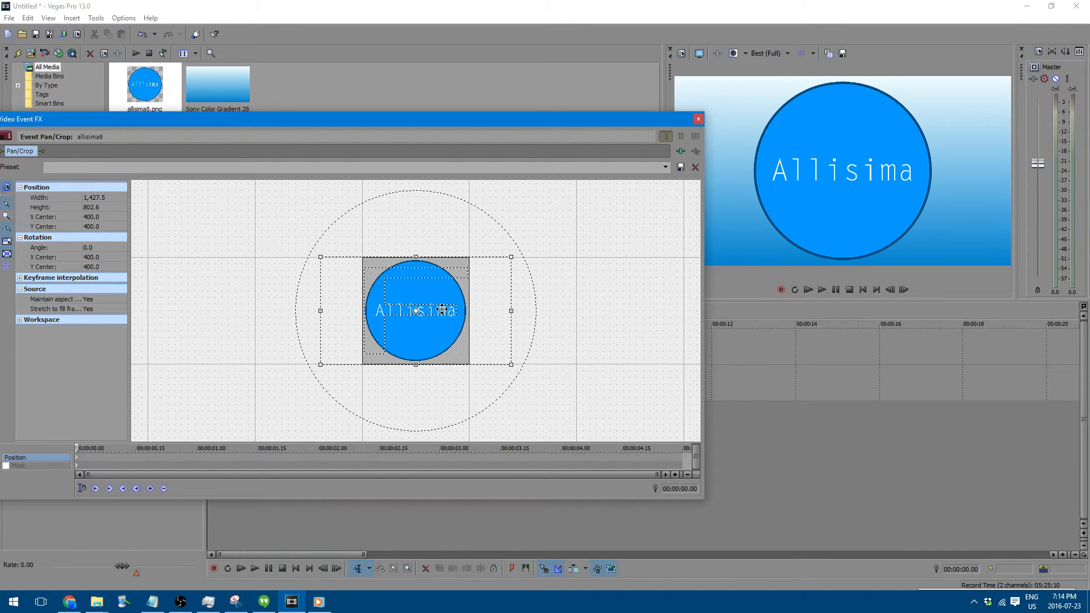
Shift the crop frame horizontally to X 1,500 at the 00:00:00.00 keyframe so the logo lies entirely outside it
key("Right")
key("Right")
key("Right")
key("Right")
key("Right")
key("Right")
key("Right")
key("Right")
key("Right")
key("Right")
key("Right")
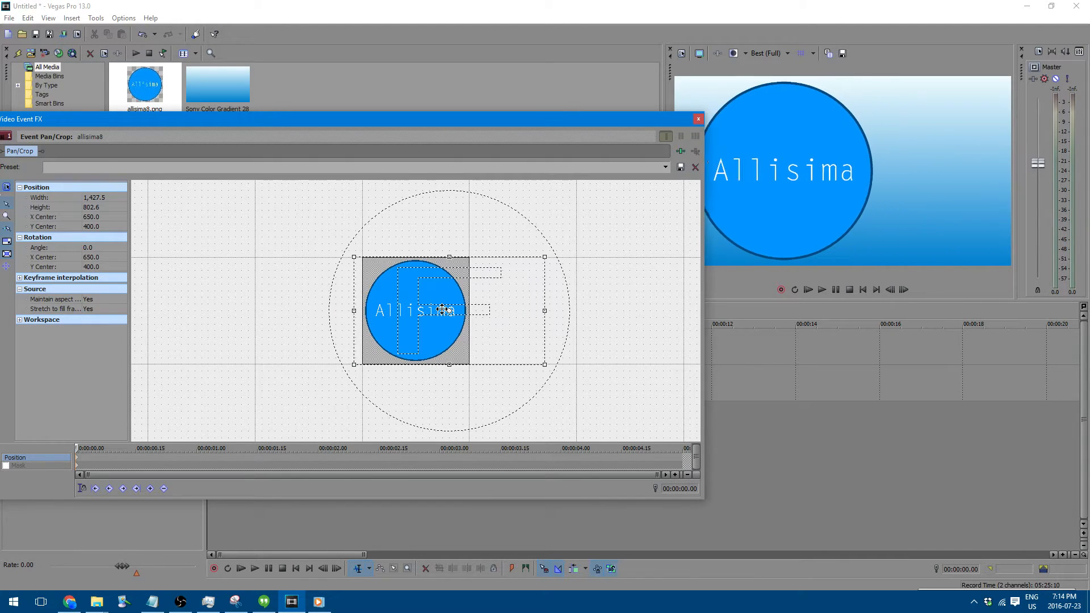
key("Right")
key("Right")
key("Right")
key("Right")
key("Right")
key("Right")
key("Right")
key("Right")
key("Right")
key("Right")
key("Right")
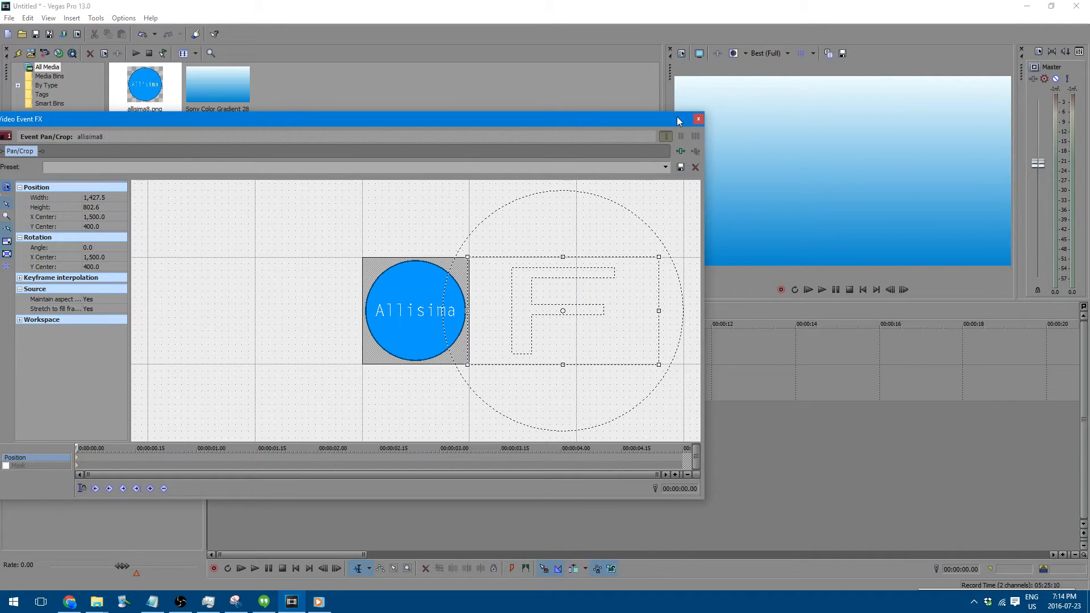
left_click_drag(677, 117, 764, 117)
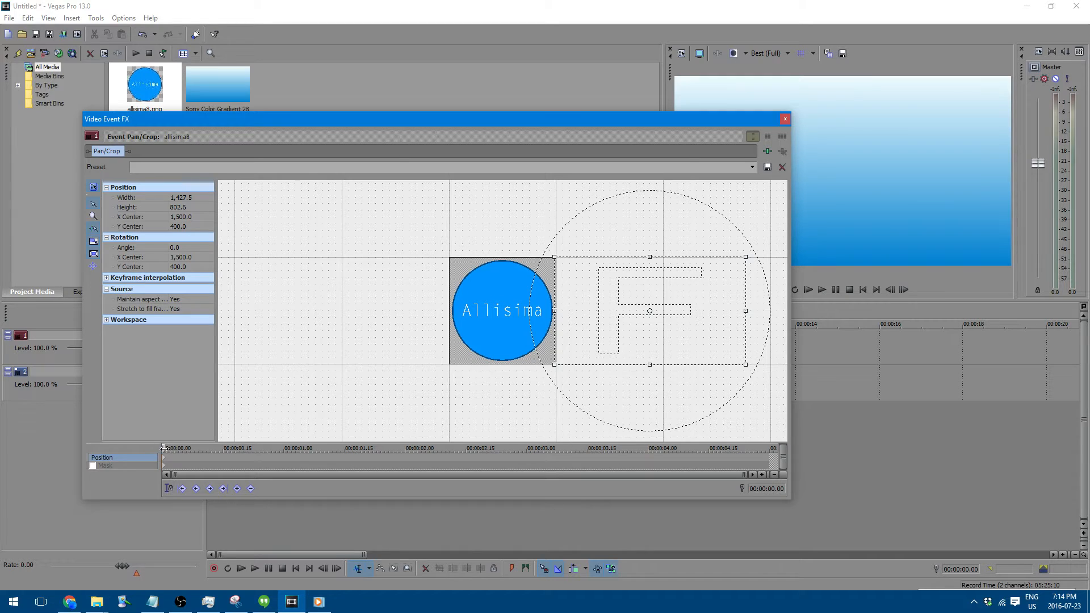
Create a position keyframe at 00:00:05.00 with the crop frame shifted past the logo's opposite side to X -250
left_click_drag(165, 448, 784, 447)
key("Left")
key("Left")
key("Left")
key("Left")
key("Left")
key("Left")
key("Left")
key("Left")
key("Left")
key("Left")
key("Left")
key("Left")
key("Left")
key("Left")
key("Left")
key("Left")
key("Left")
key("Left")
key("Left")
key("Left")
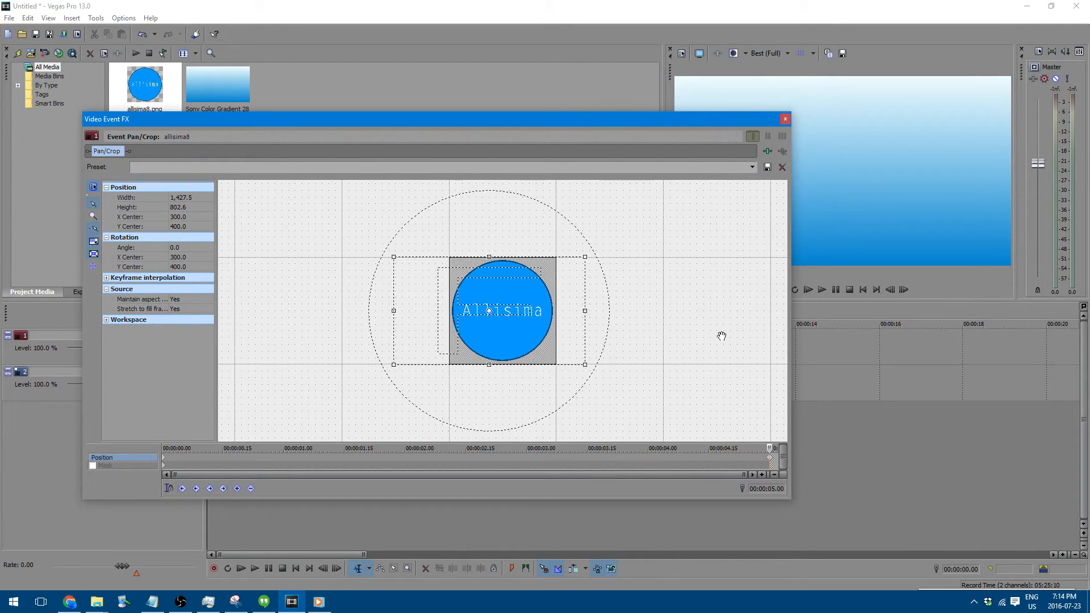
key("Right")
key("Right")
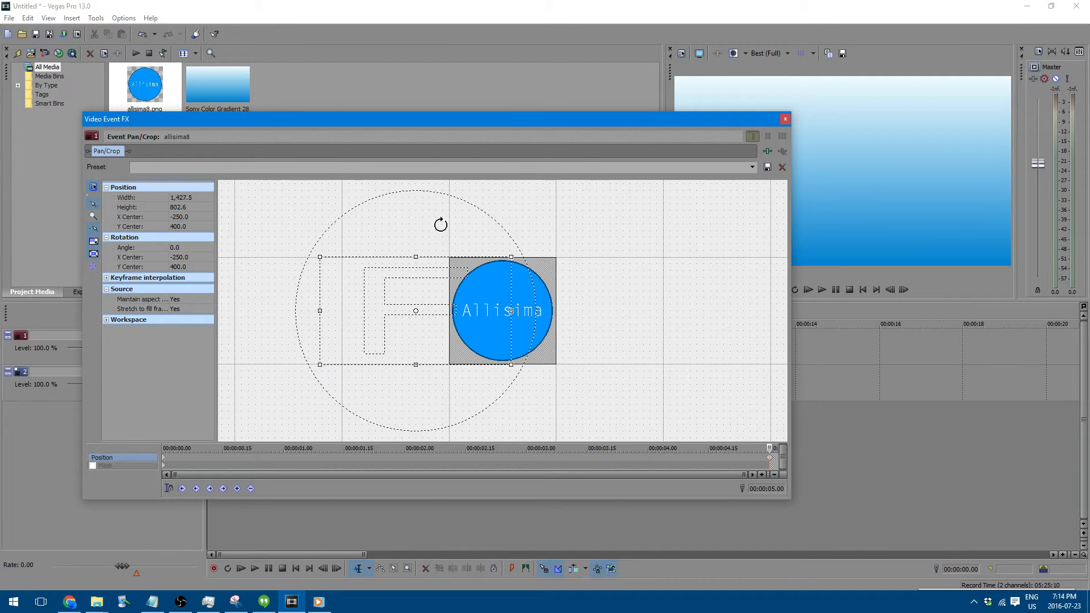
left_click_drag(509, 126, 488, 359)
left_click_drag(332, 356, 514, 167)
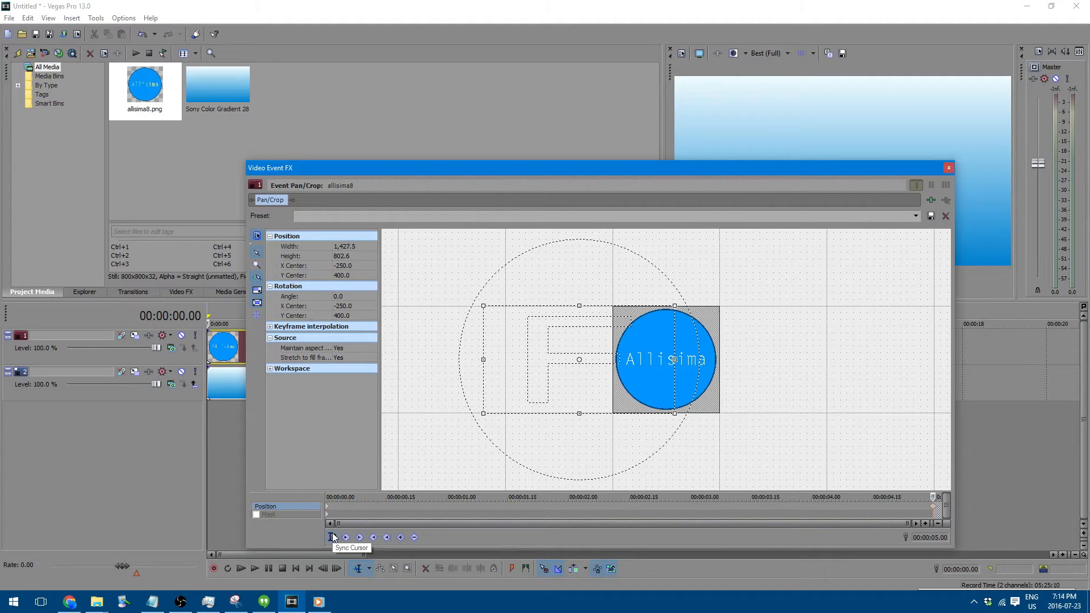
Play the logo's movement from the start of the project and place the timeline cursor on the clip's final frame, 00:00:04.29
left_click(332, 537)
left_click(332, 538)
left_click_drag(333, 185, 228, 430)
left_click(225, 322)
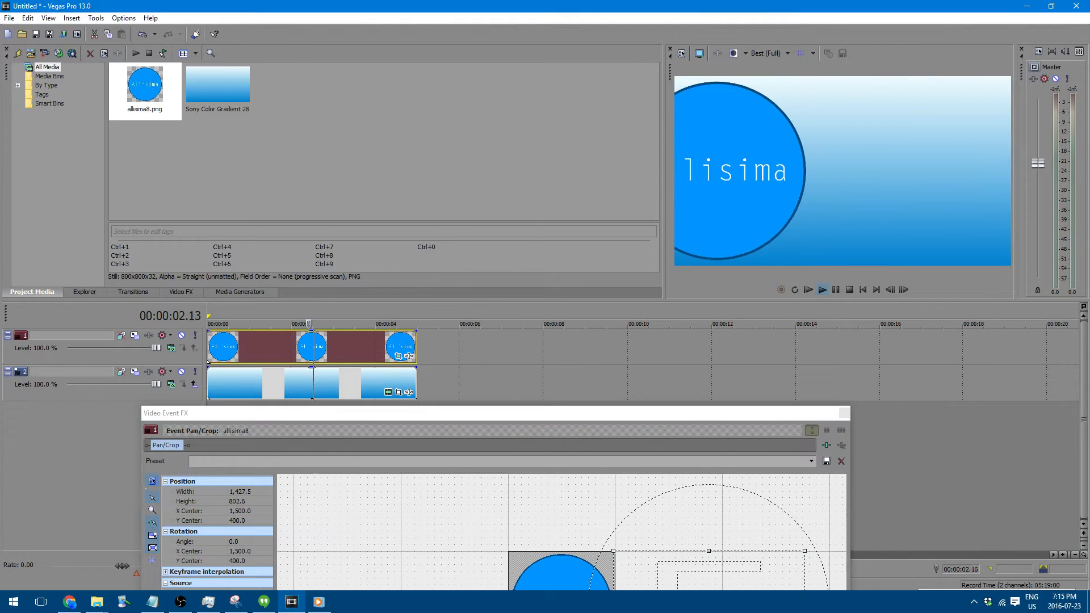
left_click(416, 340)
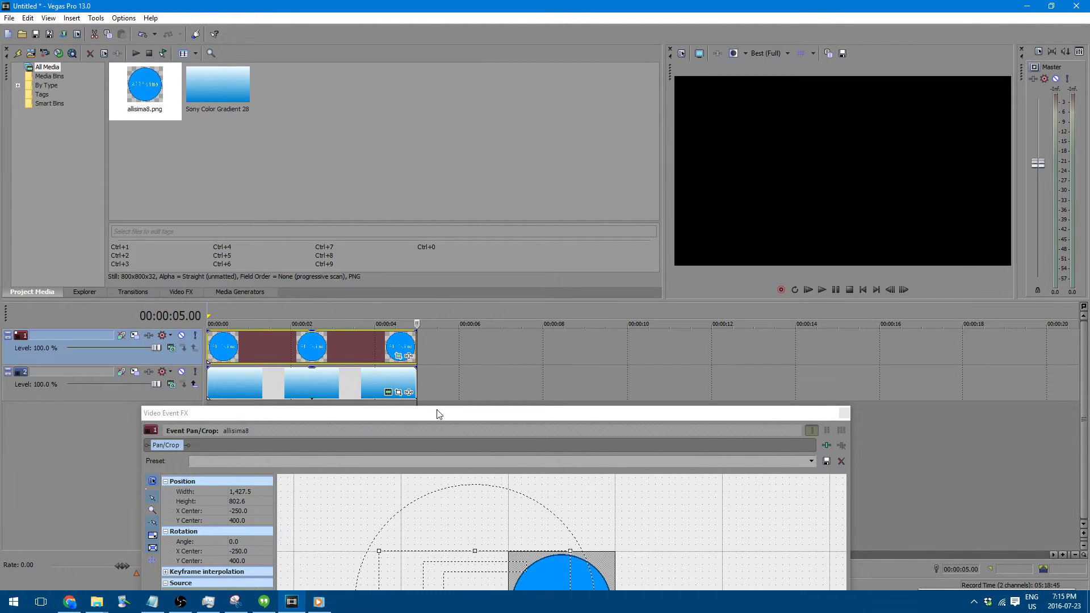
key("Left")
left_click_drag(748, 413, 745, 112)
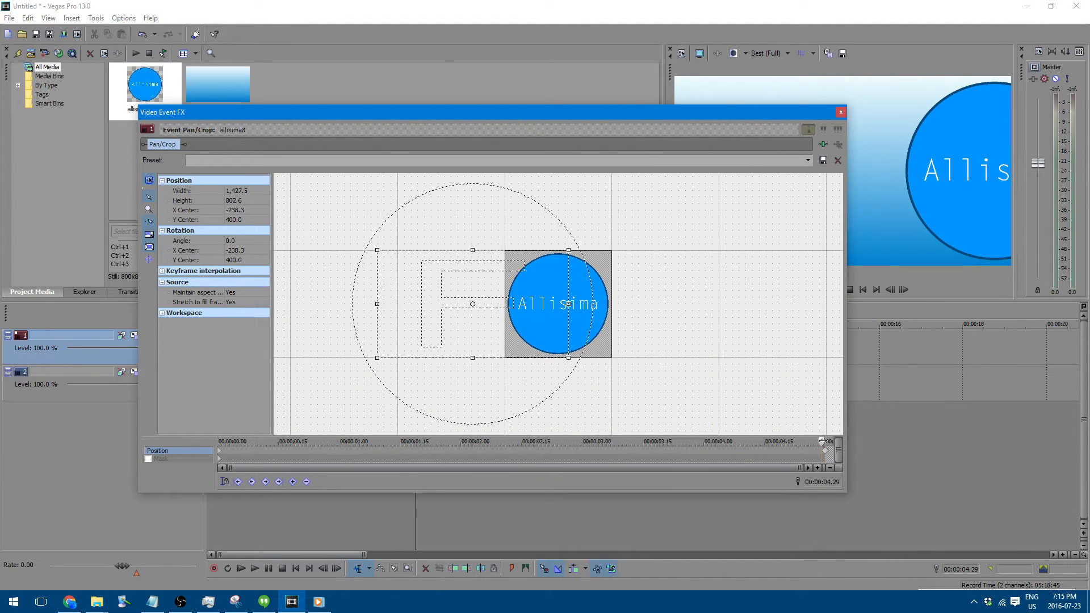
Shift the crop frame to X -700 at the 00:00:05.00 keyframe so the logo ends entirely out of view
left_click_drag(822, 441, 830, 441)
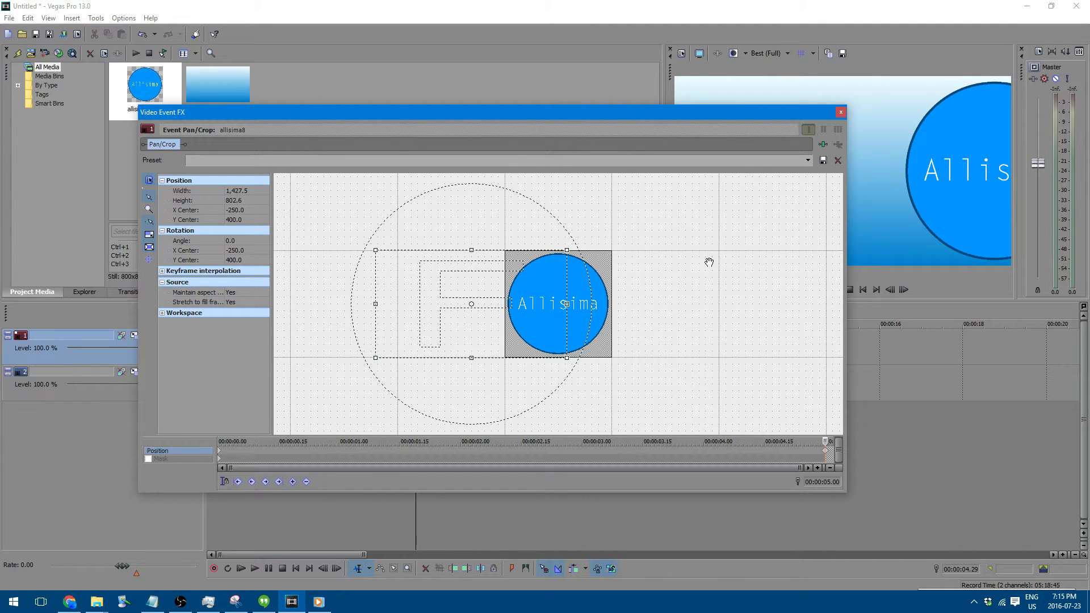
key("Left")
key("Left")
key("Left")
key("Left")
key("Left")
key("Left")
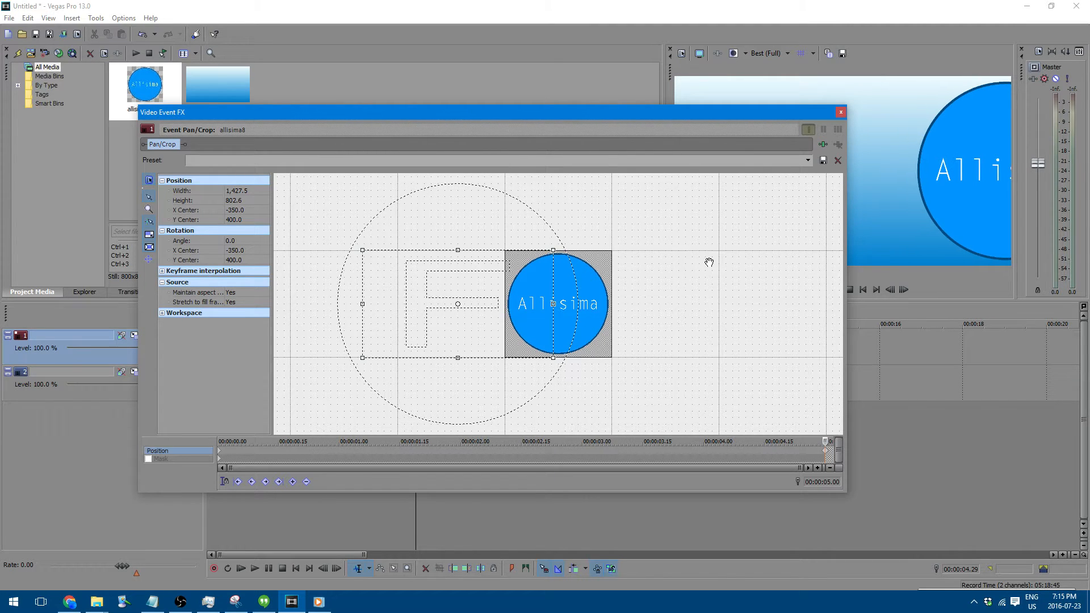
key("Left")
key("Left")
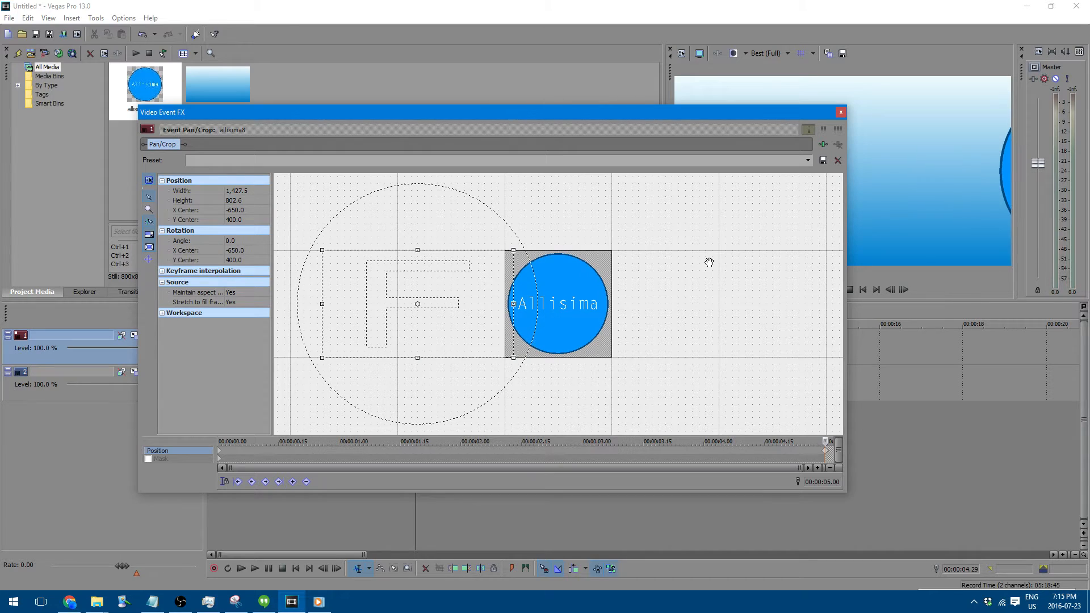
key("Right")
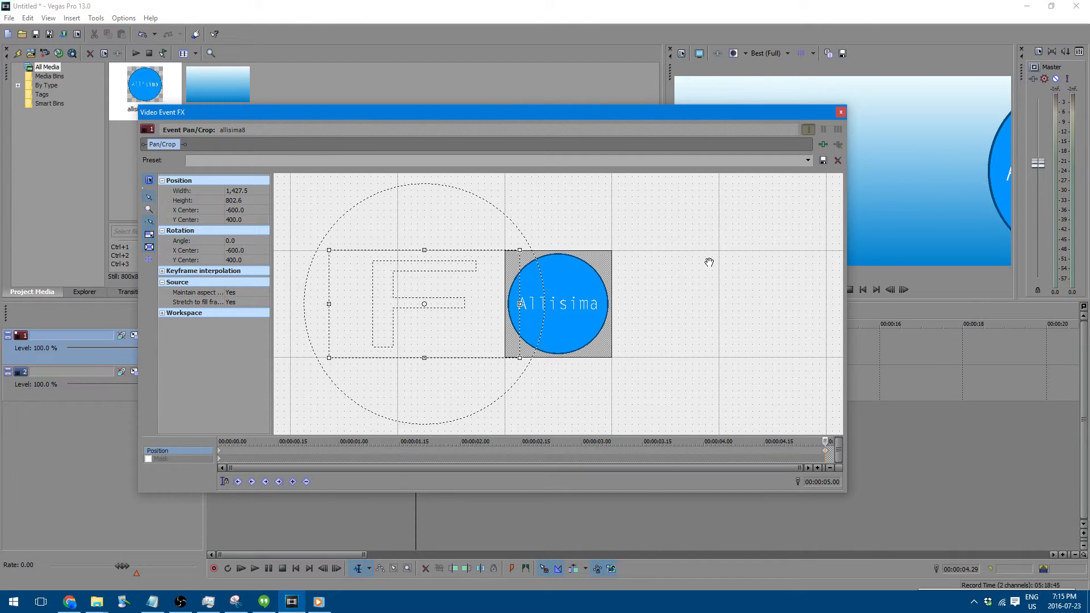
key("Left")
key("Left")
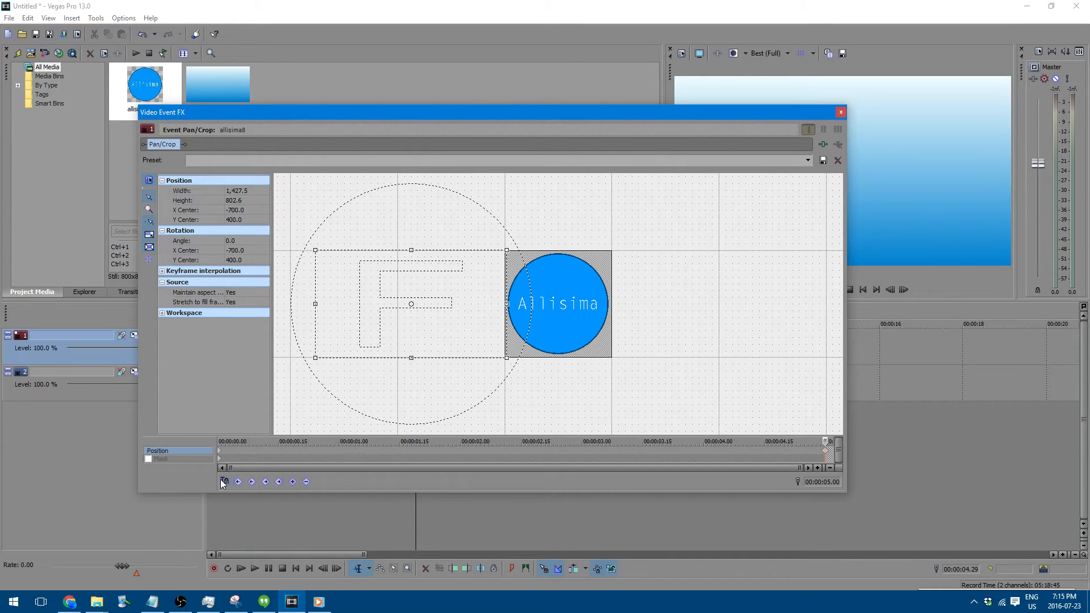
Compare the crop frame positions at the start and end keyframes, and toggle Sync Cursor for the Pan/Crop timeline
left_click(220, 456)
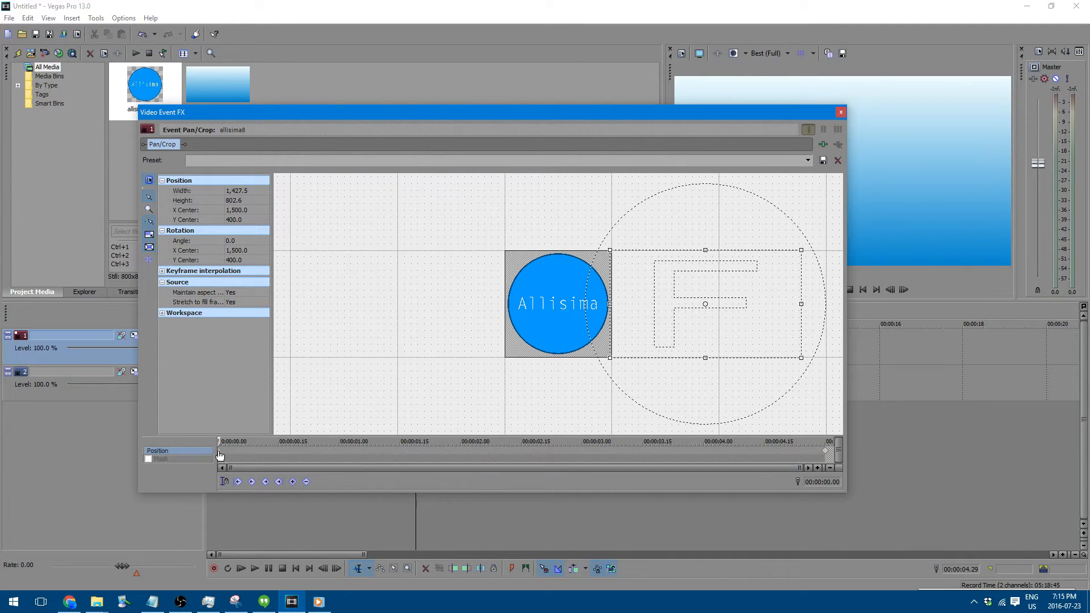
left_click_drag(630, 114, 450, 117)
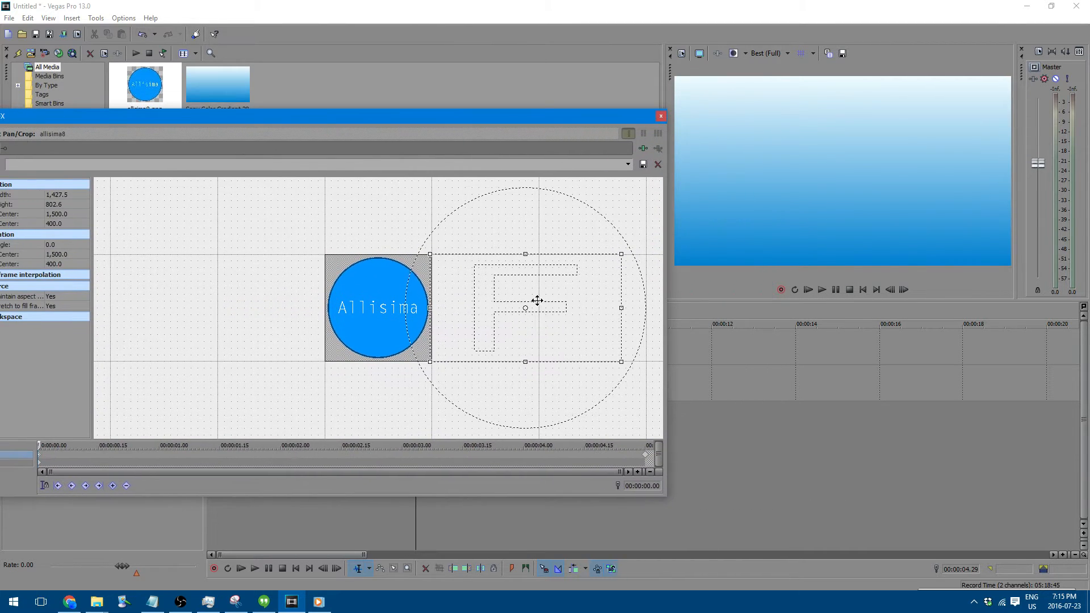
left_click(647, 458)
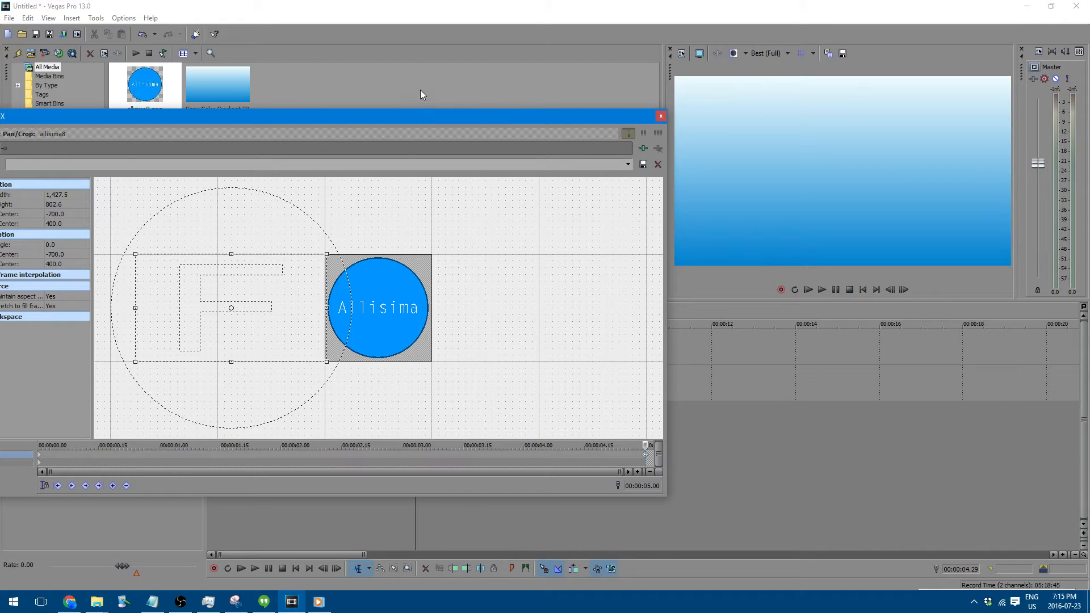
left_click_drag(435, 116, 578, 119)
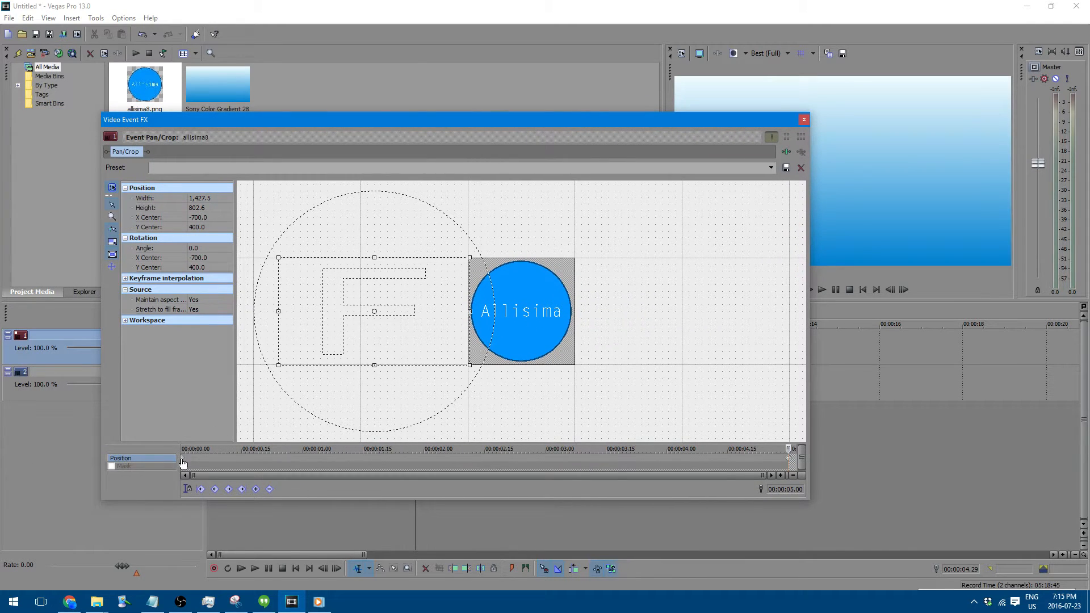
left_click(183, 463)
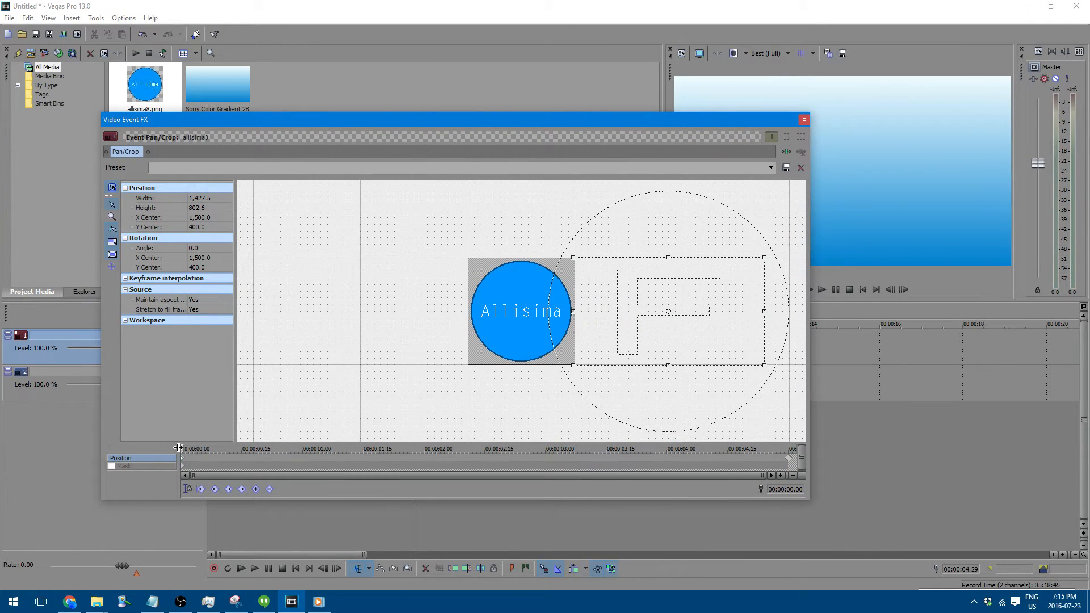
left_click_drag(182, 448, 165, 481)
left_click(185, 491)
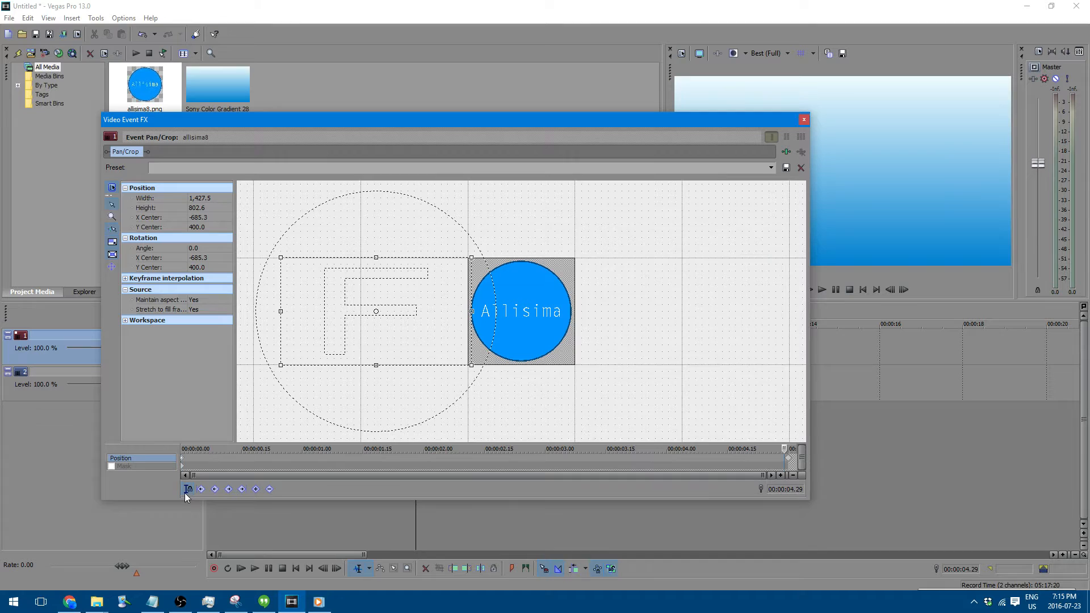
left_click(184, 457)
Play the logo animation from the start of the project and pause it before the clip ends
left_click_drag(463, 119, 433, 411)
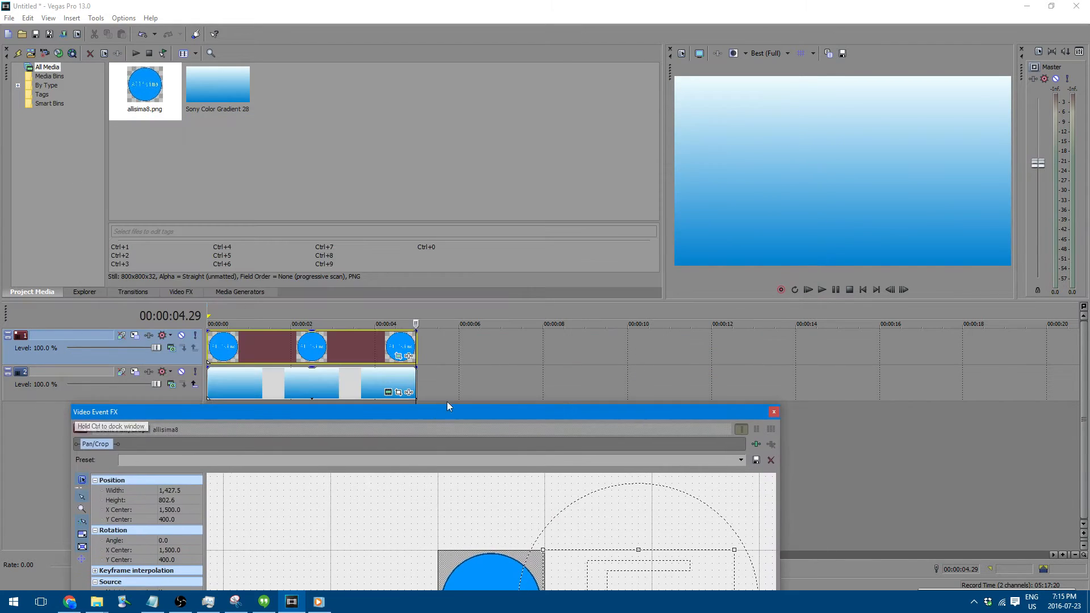
left_click(821, 290)
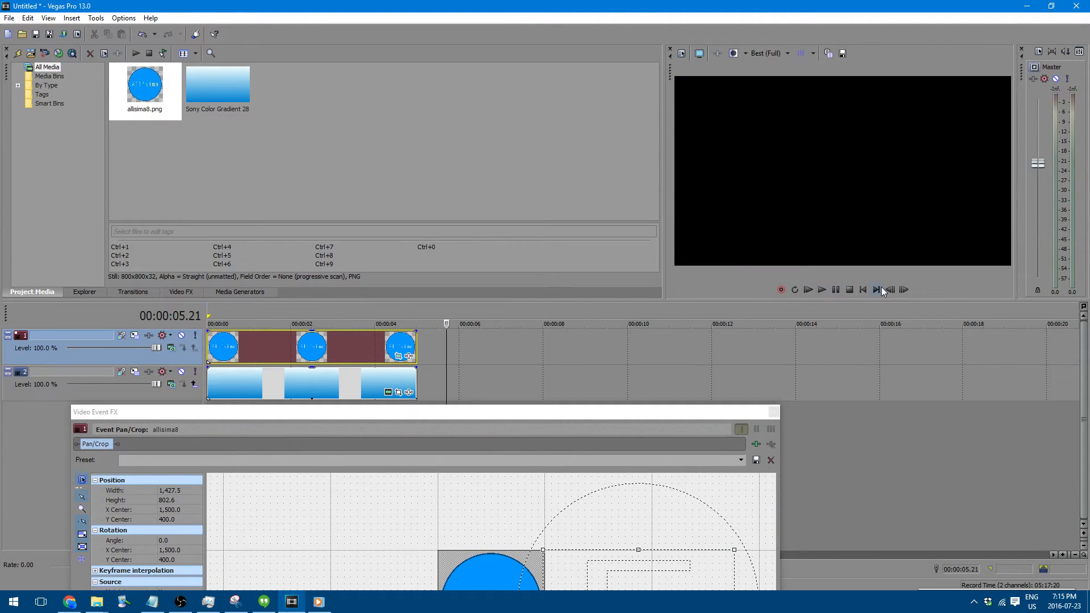
left_click(863, 290)
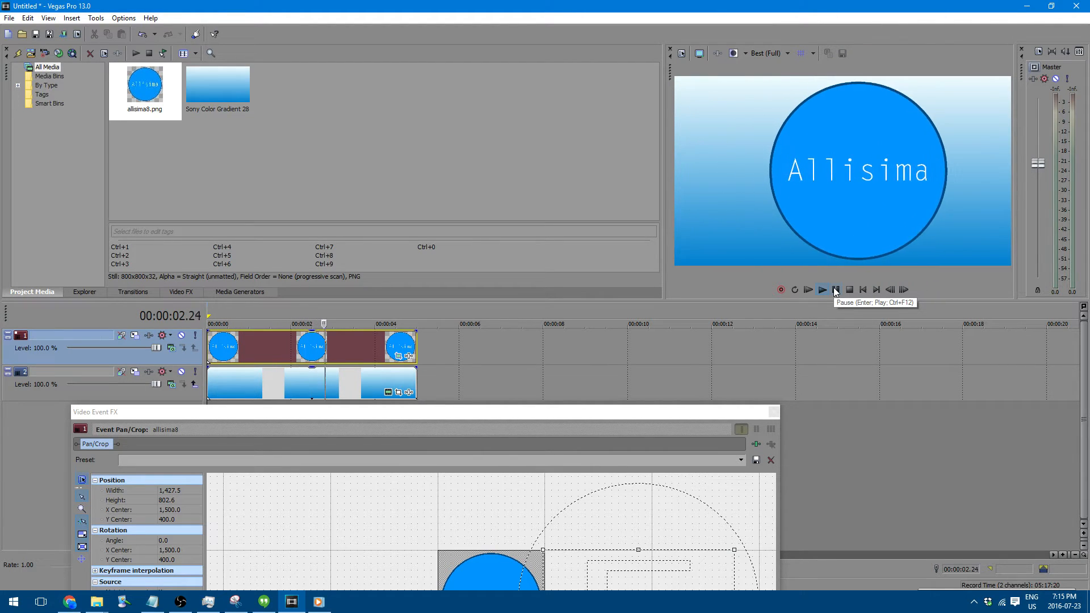
left_click(836, 290)
Review the crop frame at the end keyframe and back at the start, and check the start keyframe's options
left_click_drag(672, 412, 711, 187)
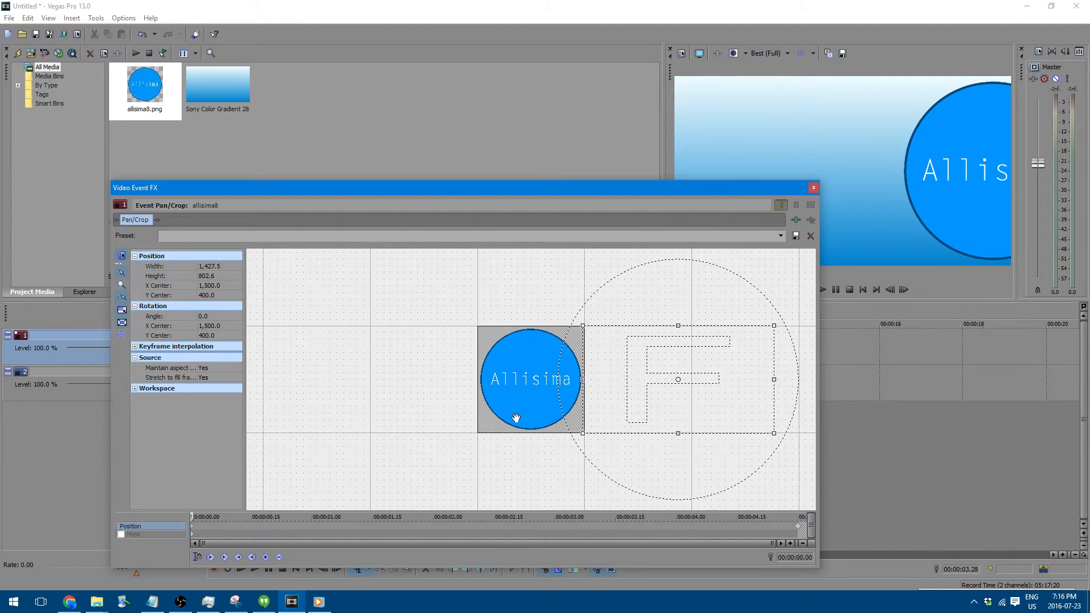
left_click(795, 527)
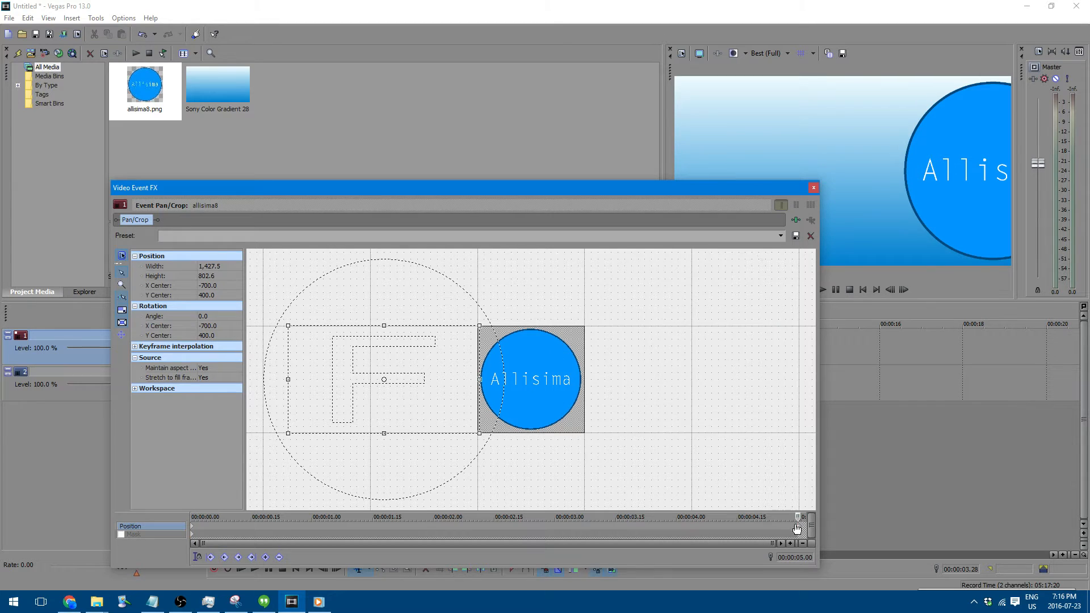
left_click_drag(797, 517, 964, 508)
left_click_drag(782, 535, 120, 539)
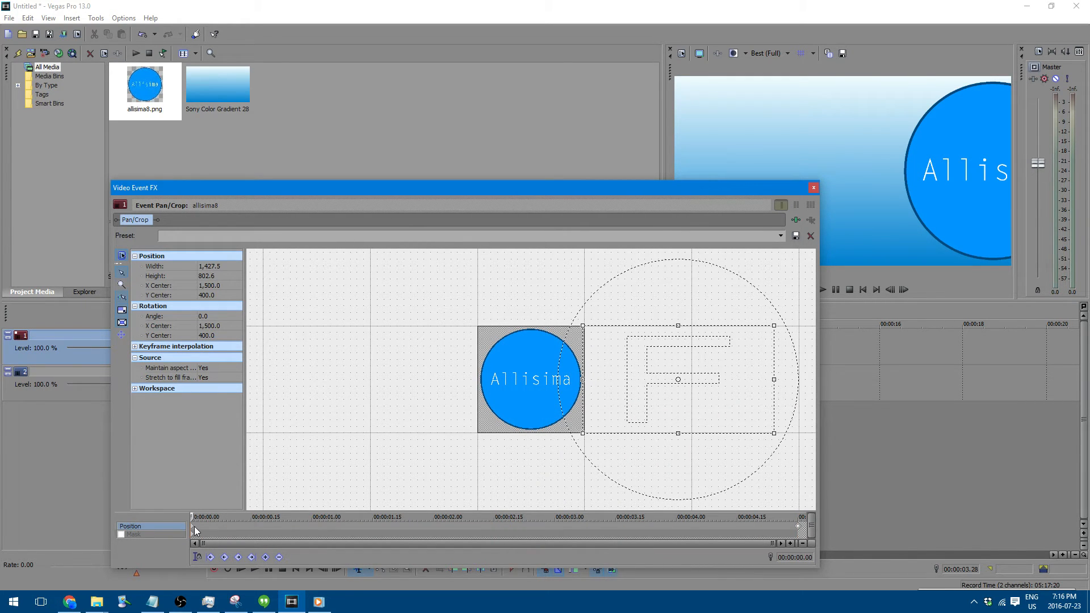
right_click(192, 526)
left_click(414, 182)
double_click(414, 182)
Try the start keyframe's crop frame at X 1,400, and return it to X 1,500
left_click_drag(513, 188, 591, 170)
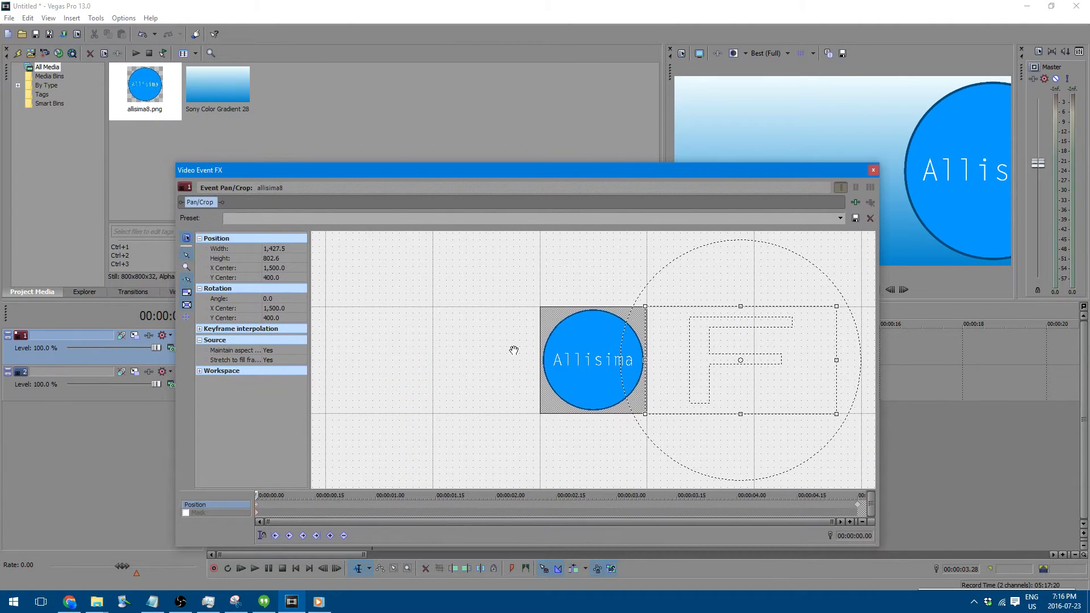
left_click_drag(677, 347, 680, 345)
scroll(680, 346, "down", 2)
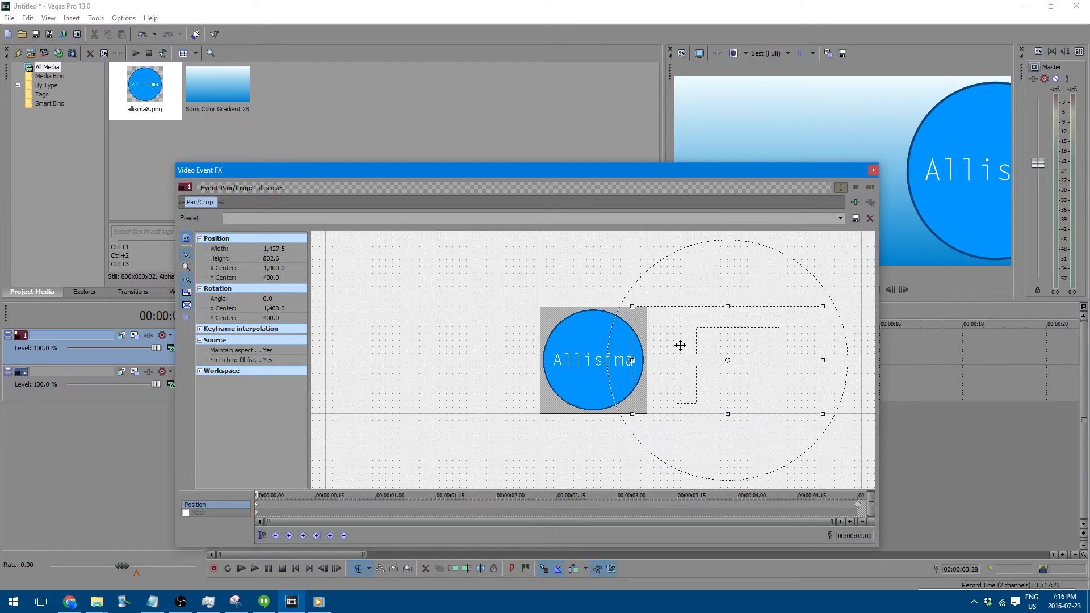
scroll(680, 345, "up", 2)
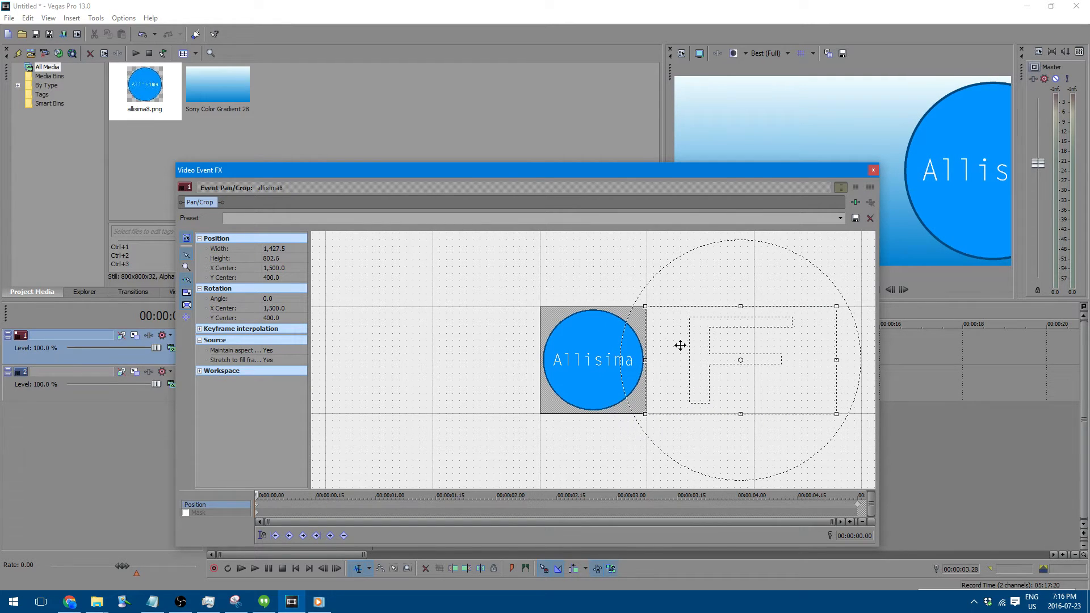
Turn on Sync Cursor, and delete the extra keyframe created at 00:00:03.28 by shifting the crop frame to X -250
left_click(262, 536)
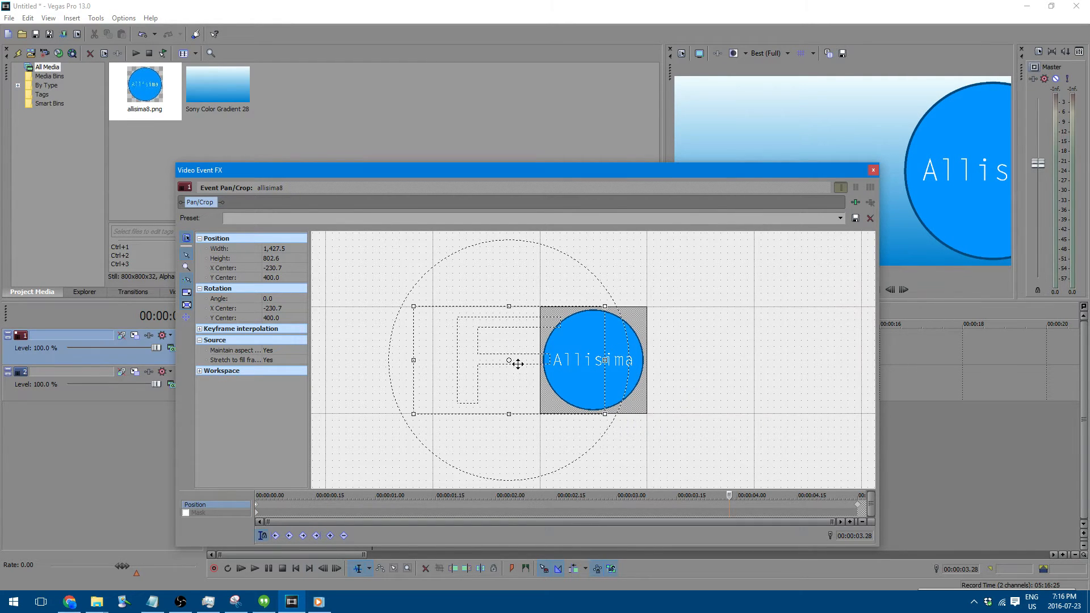
left_click_drag(518, 364, 517, 364)
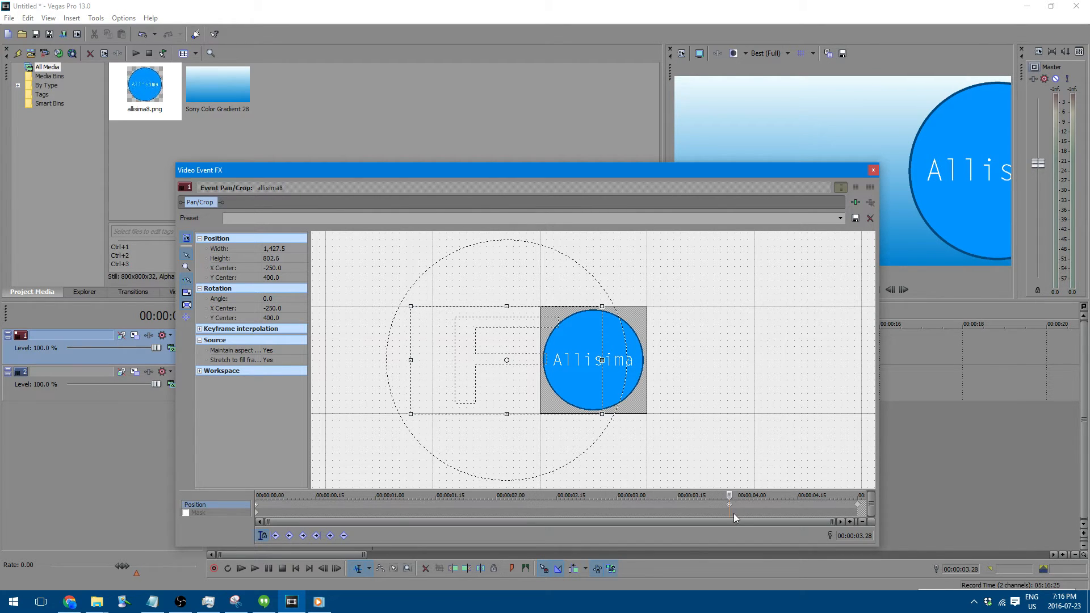
left_click(733, 505)
key("Delete")
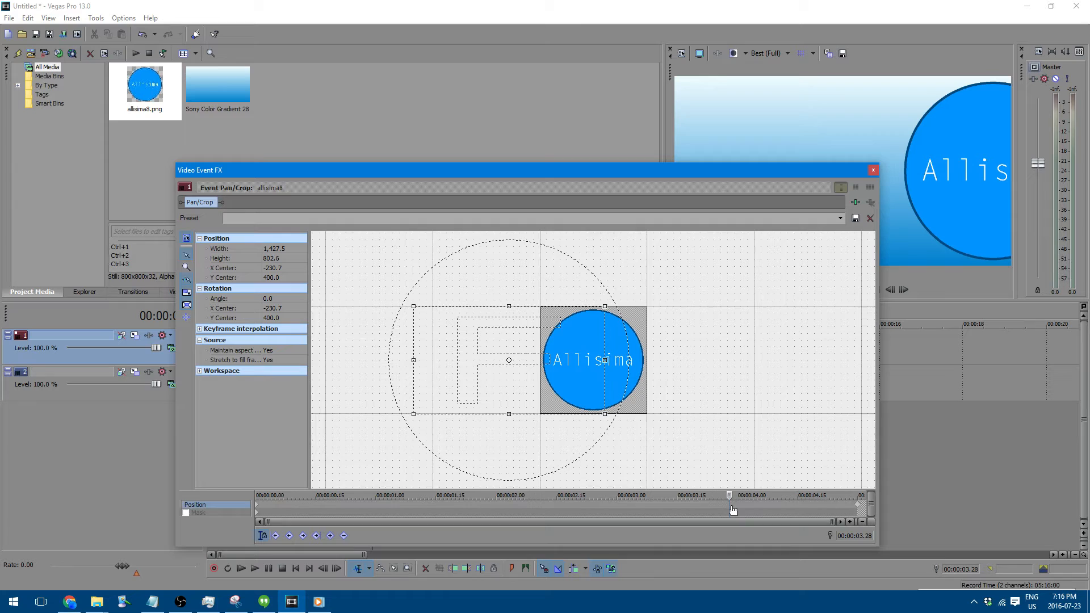
Shift the crop frame to X 1,200 at the start keyframe so the logo begins partly in view
left_click(259, 508)
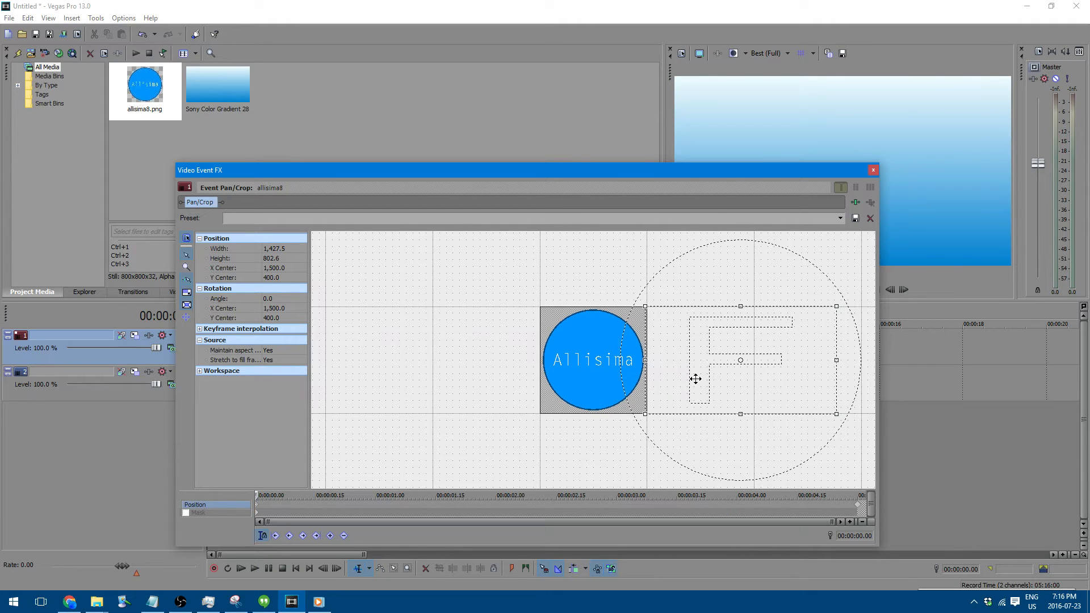
key("KP_4")
key("KP_4")
key("KP_4")
key("KP_4")
key("KP_4")
key("KP_4")
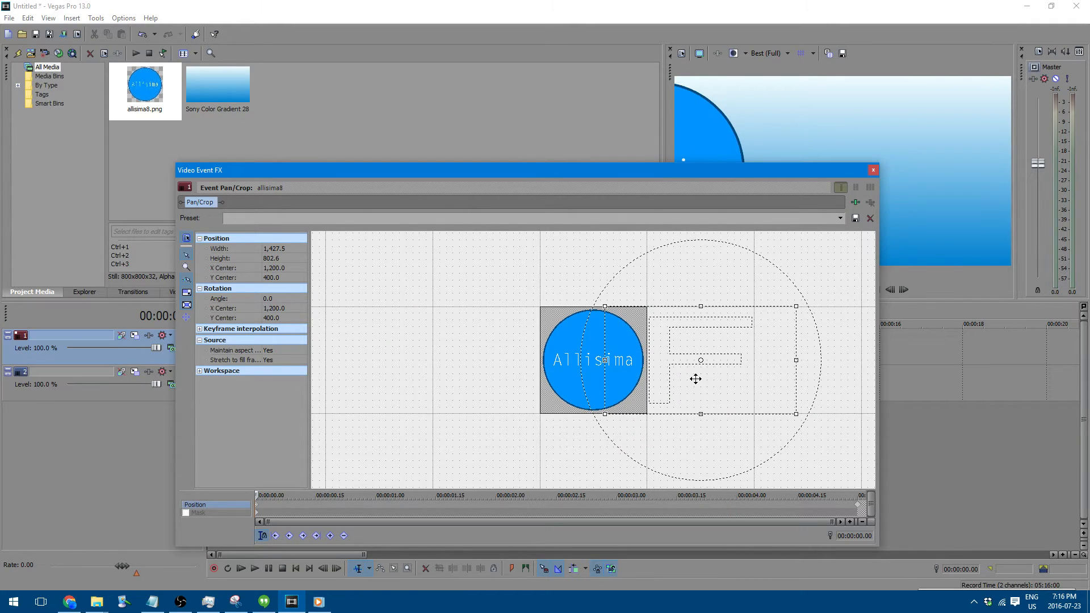
key("KP_6")
key("KP_6")
key("KP_4")
key("KP_4")
key("KP_4")
key("KP_4")
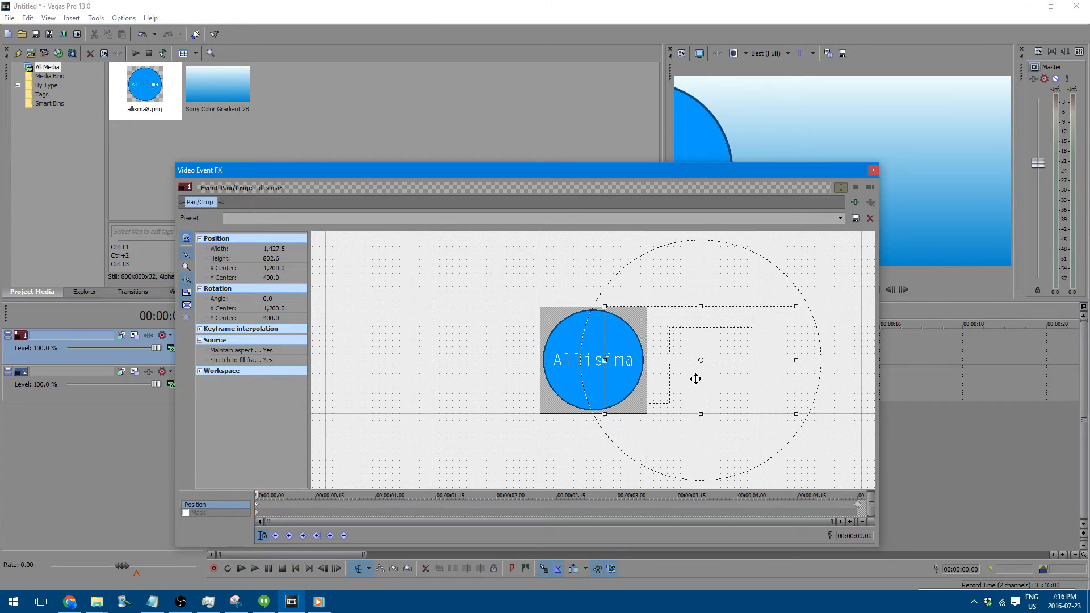
key("KP_6")
key("KP_6")
key("KP_4")
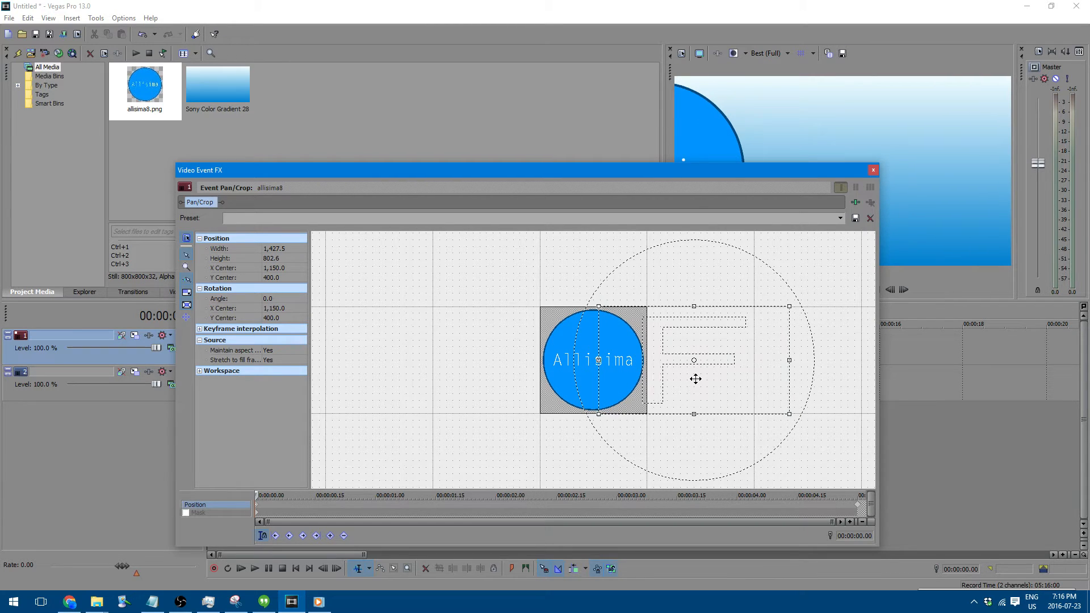
key("KP_6")
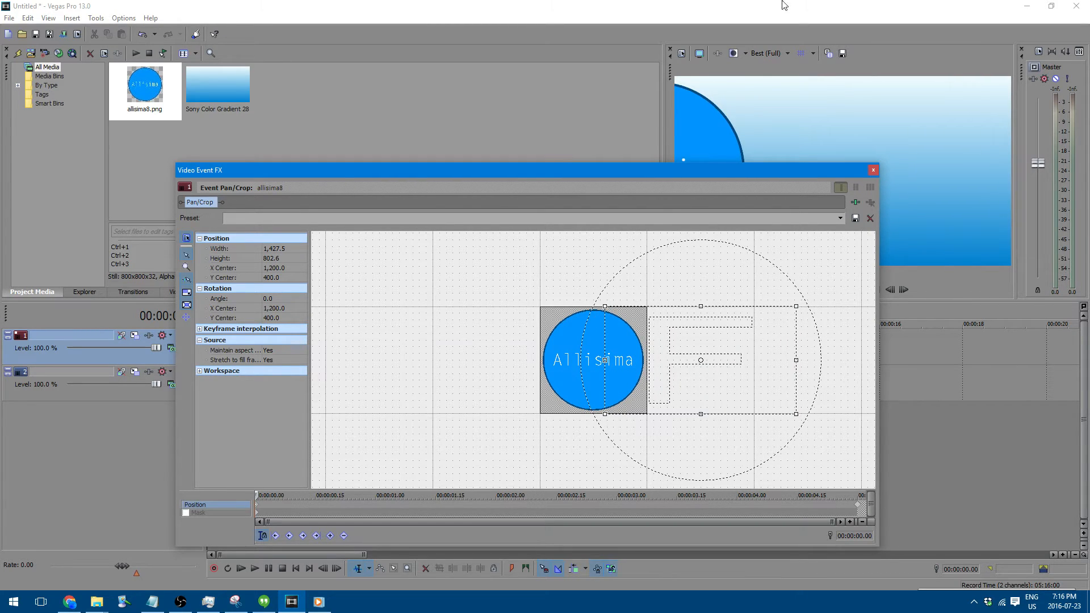
Shift the crop frame to X -450 at the 00:00:05.00 keyframe, and check the preview one frame earlier
left_click_drag(716, 164, 674, 165)
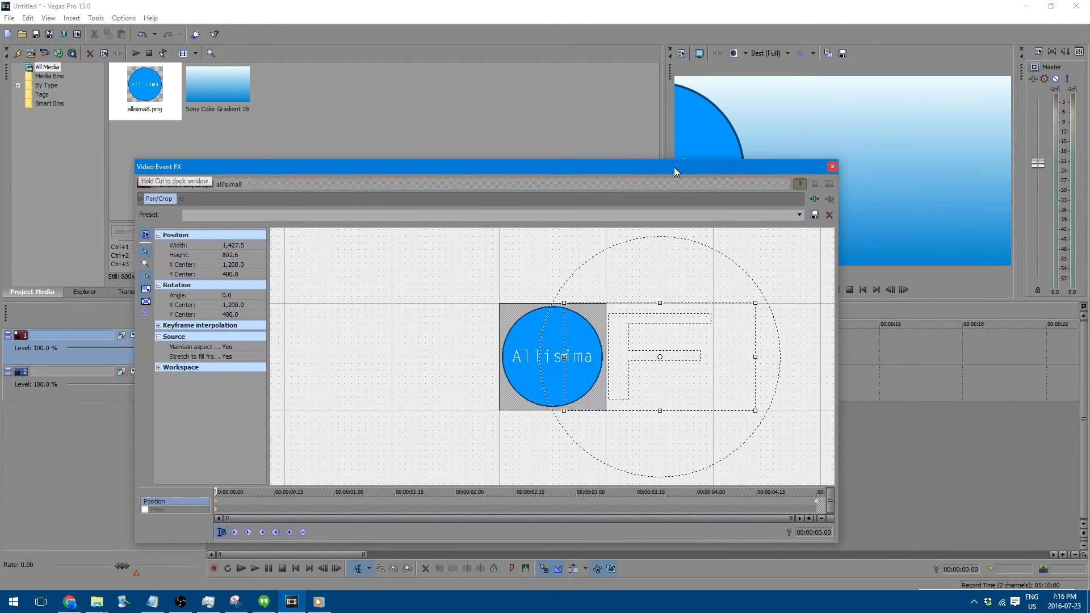
left_click(817, 504)
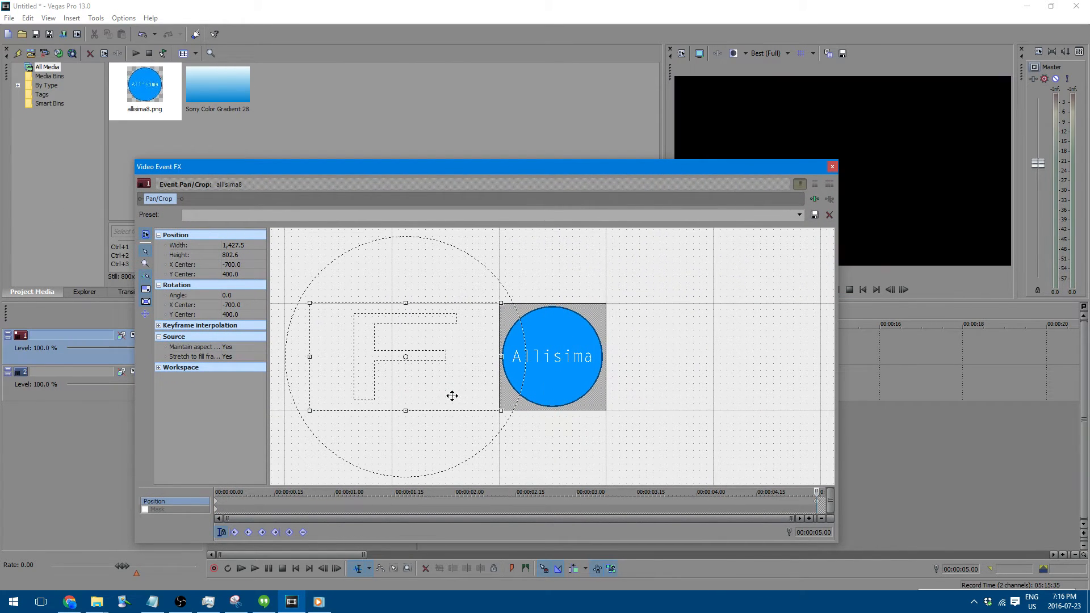
left_click_drag(433, 394, 466, 394)
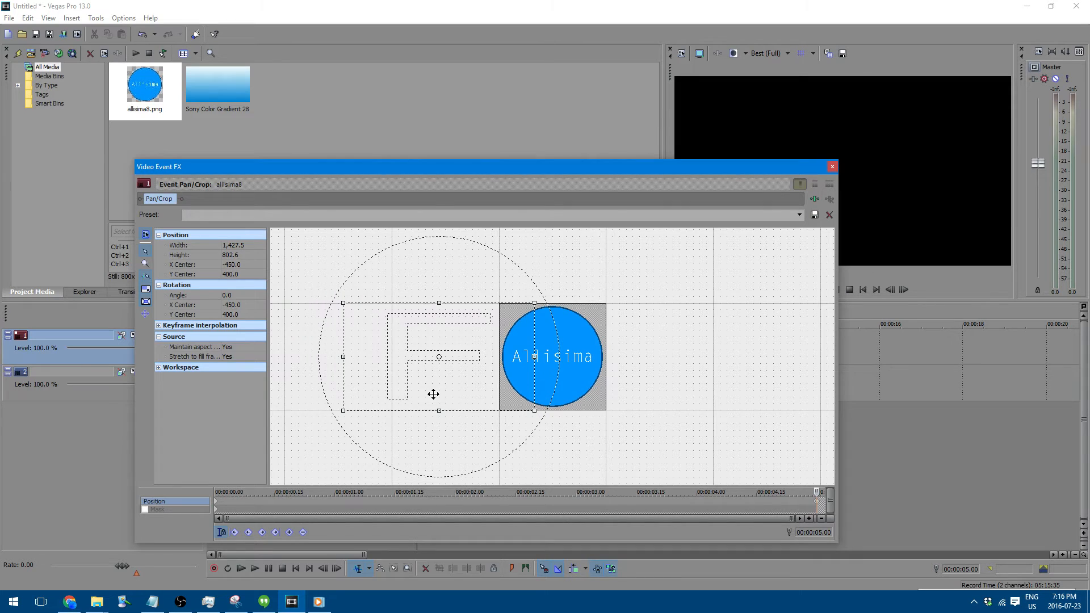
left_click(891, 292)
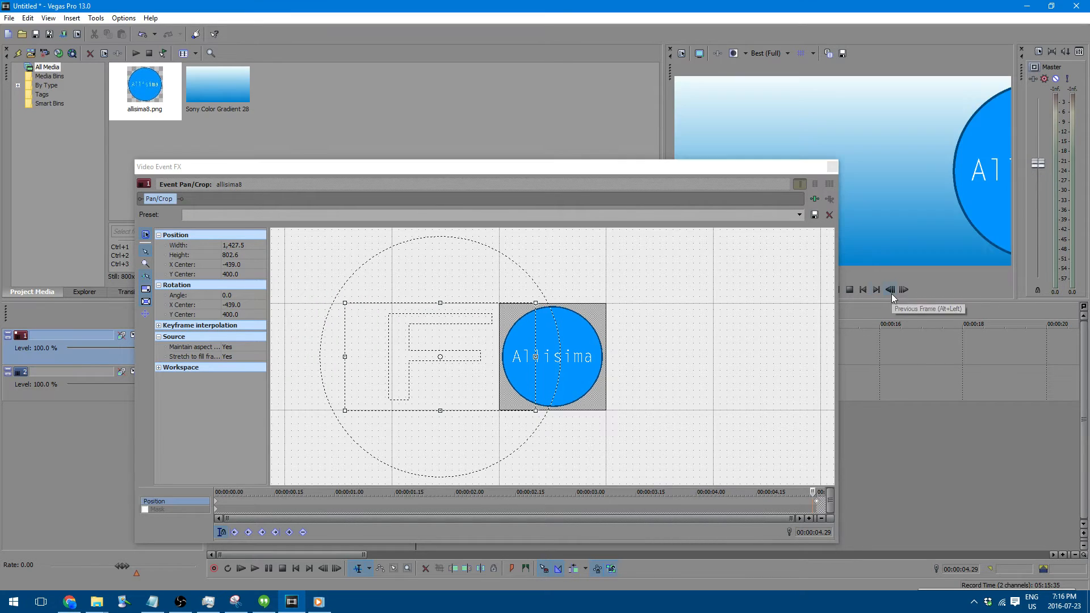
left_click(903, 290)
left_click(890, 290)
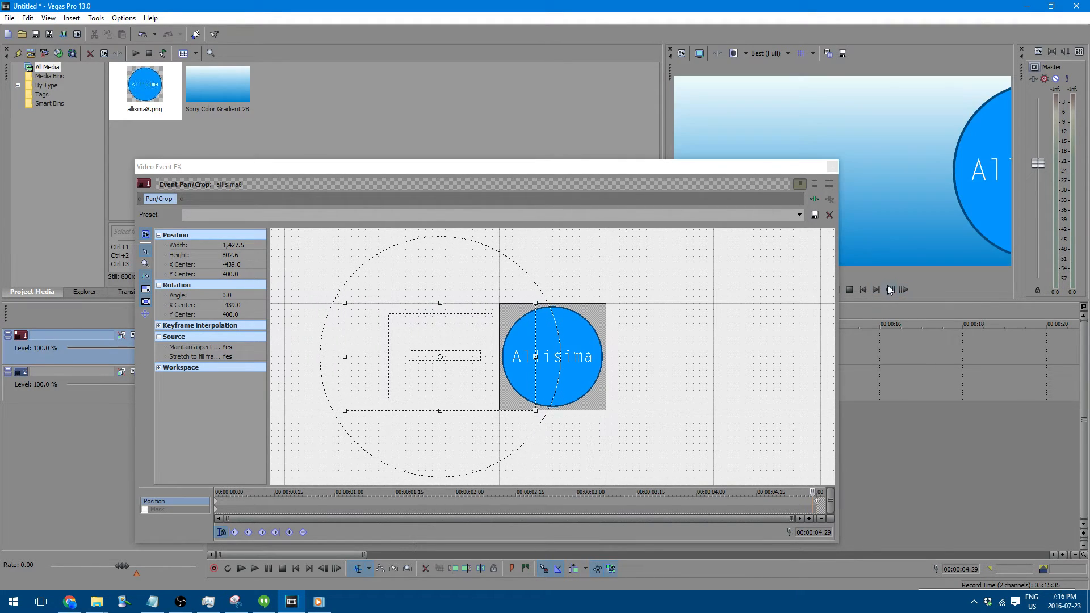
Move the Video Event FX window clear of the preview and play the logo animation from the project start through the clip's end
left_click(860, 292)
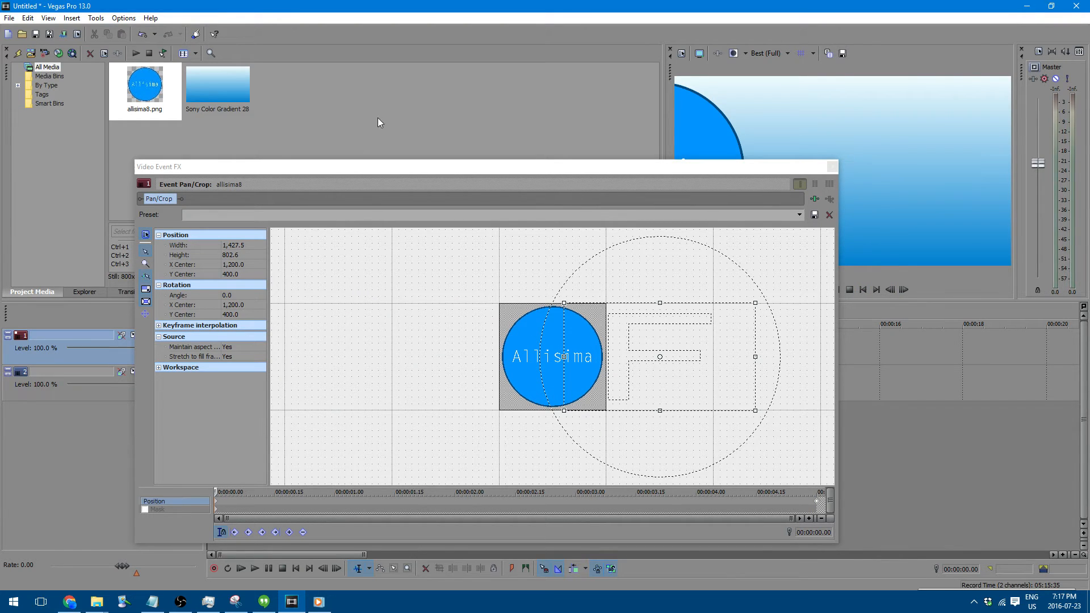
left_click_drag(404, 166, 490, 463)
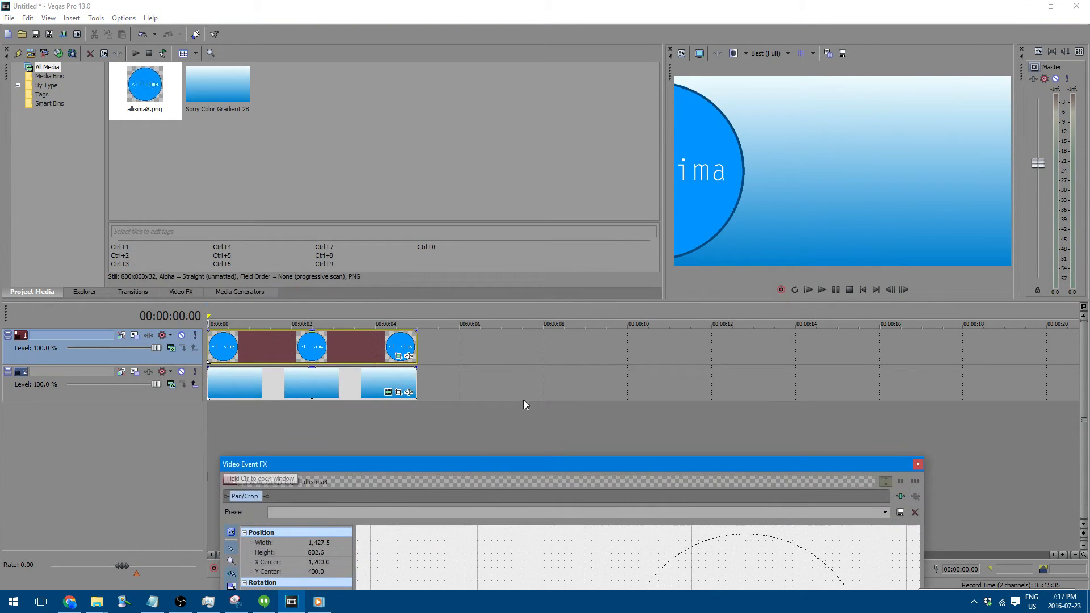
left_click(826, 293)
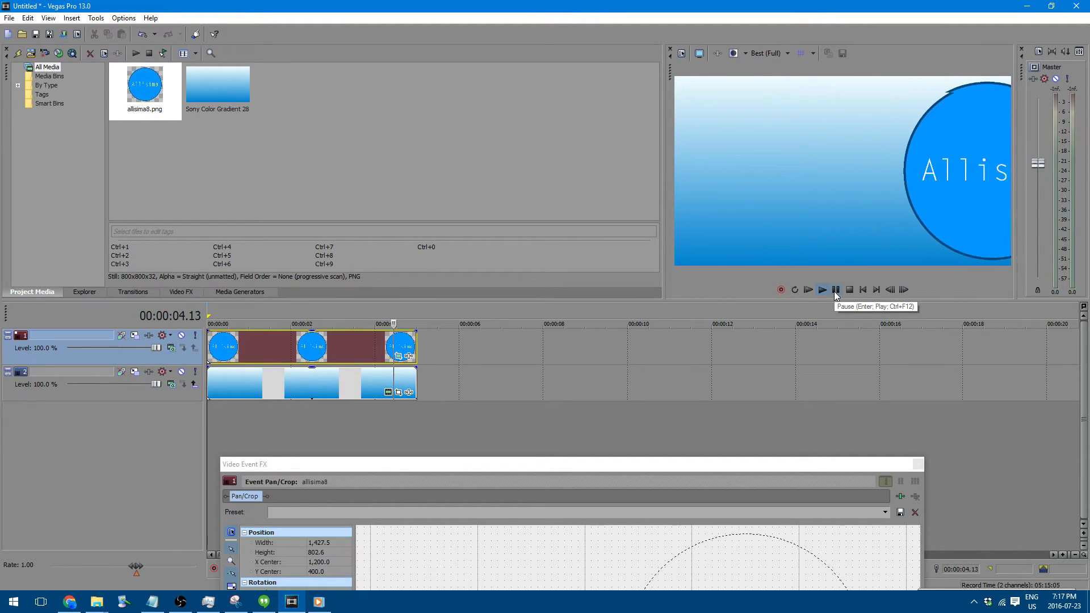
left_click(835, 291)
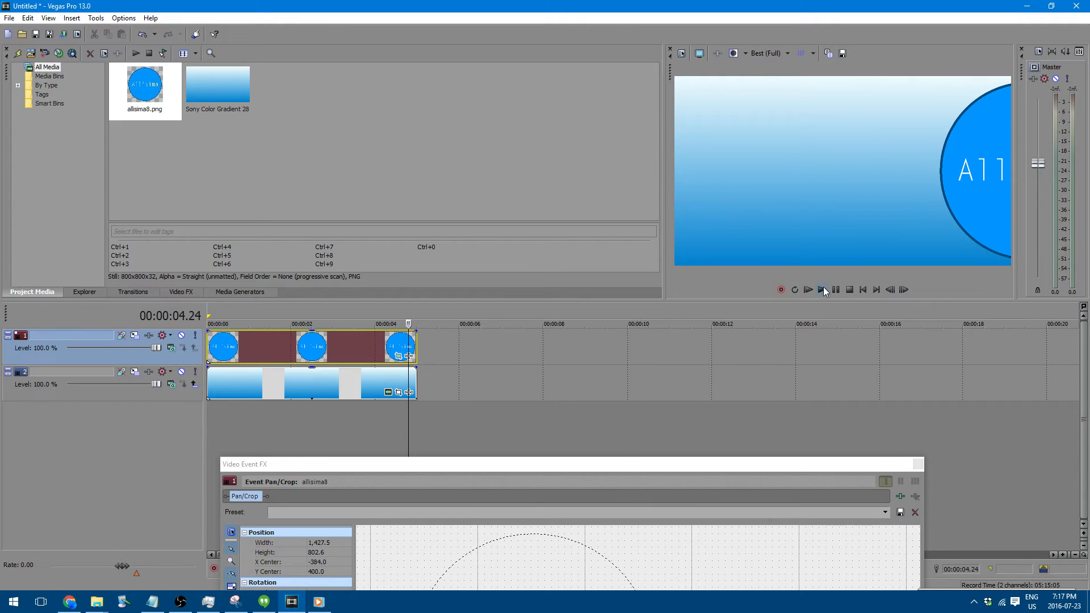
left_click(824, 291)
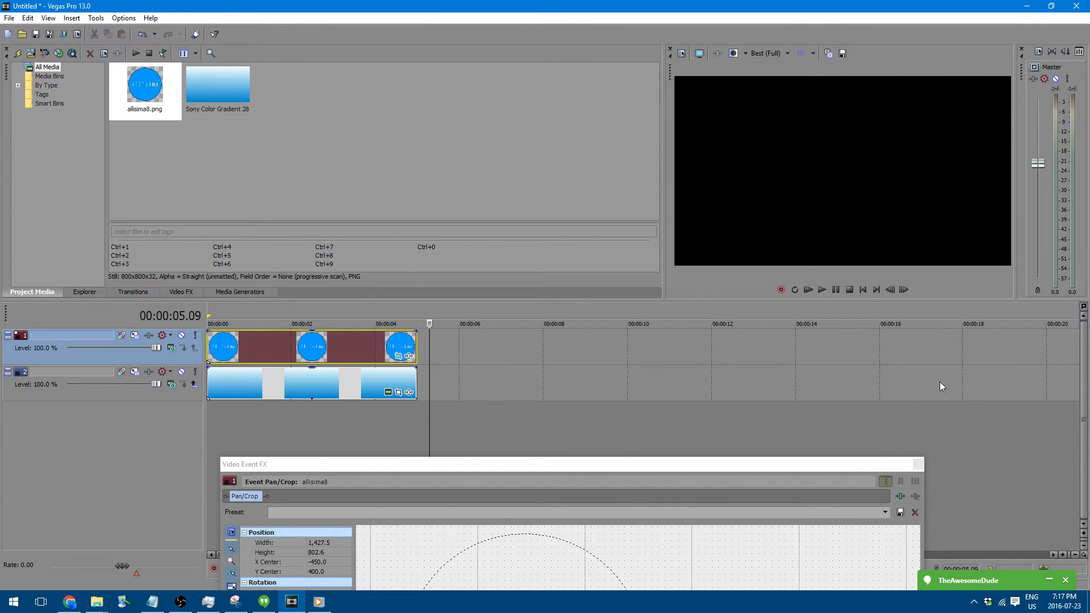
Open the incoming chat notification and minimize the chat window
left_click(959, 578)
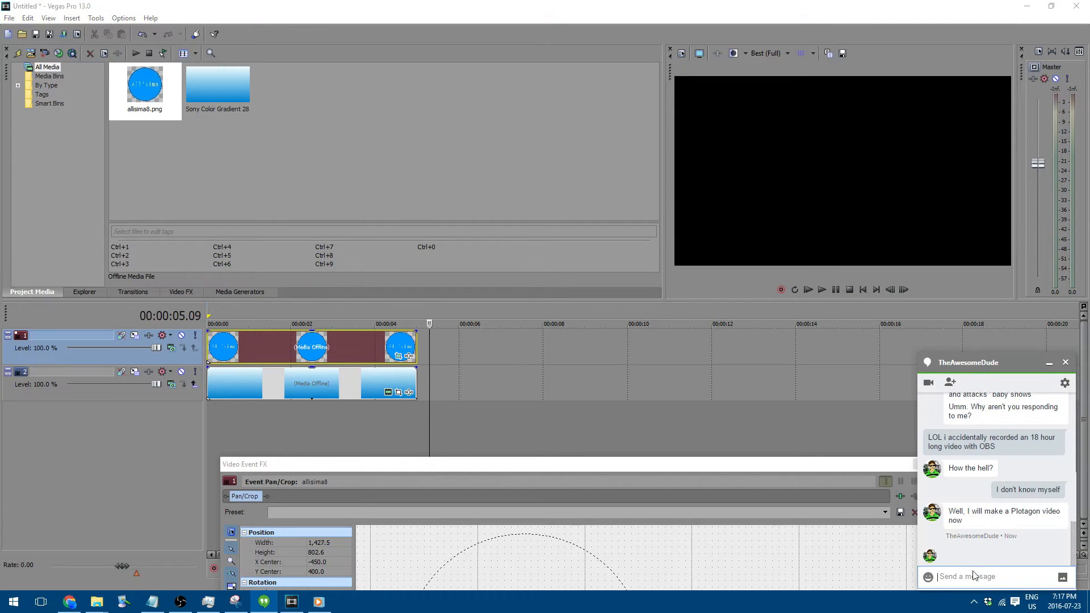
left_click(1048, 364)
Replay the linear logo animation from the project start, pause it, and return to the start
left_click(866, 291)
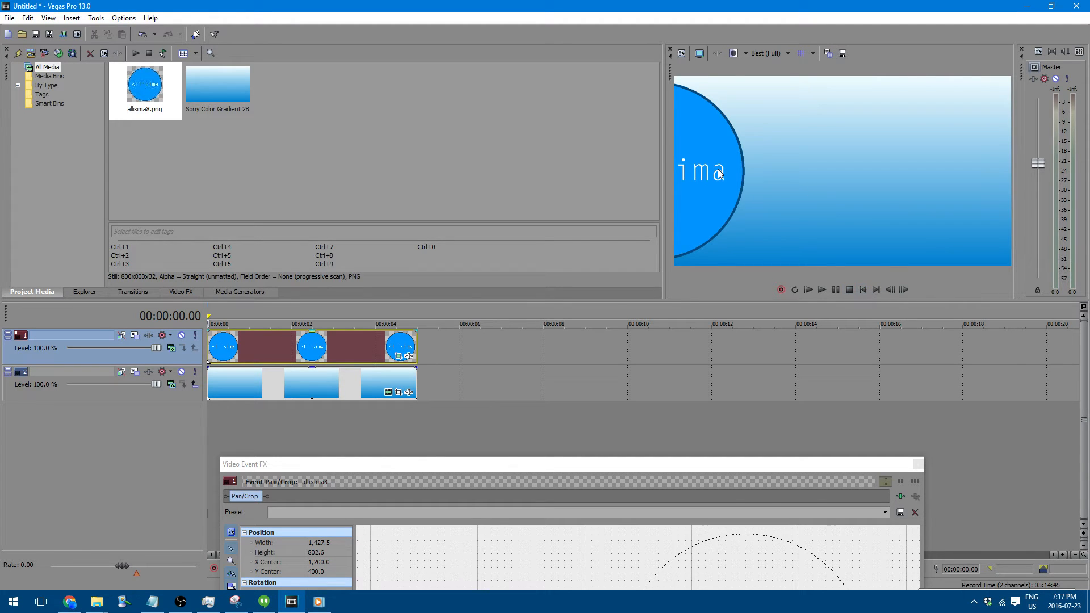
mouse_move(180, 601)
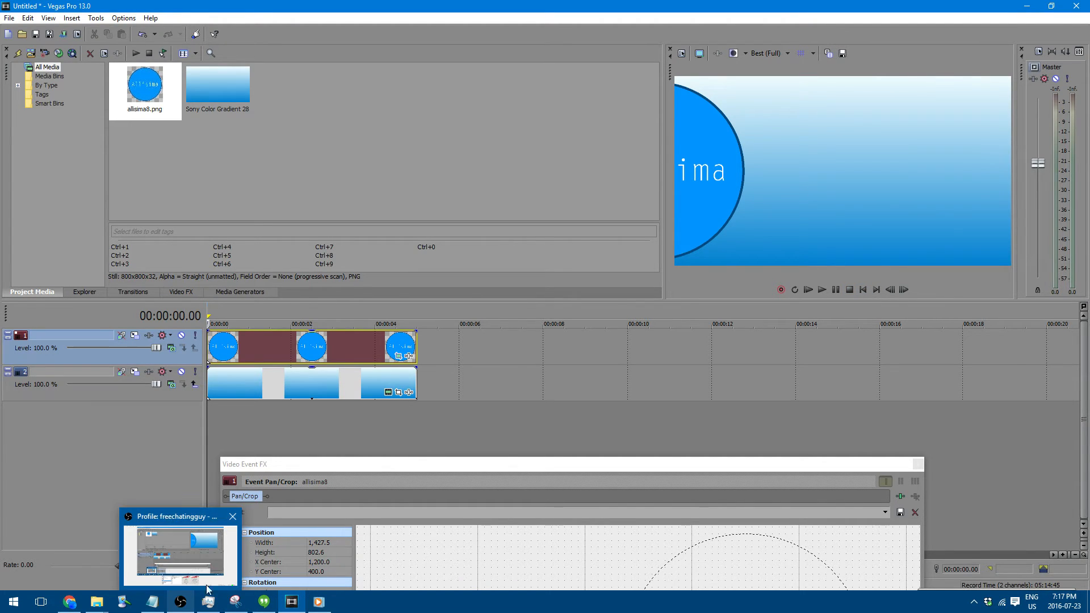
mouse_move(216, 575)
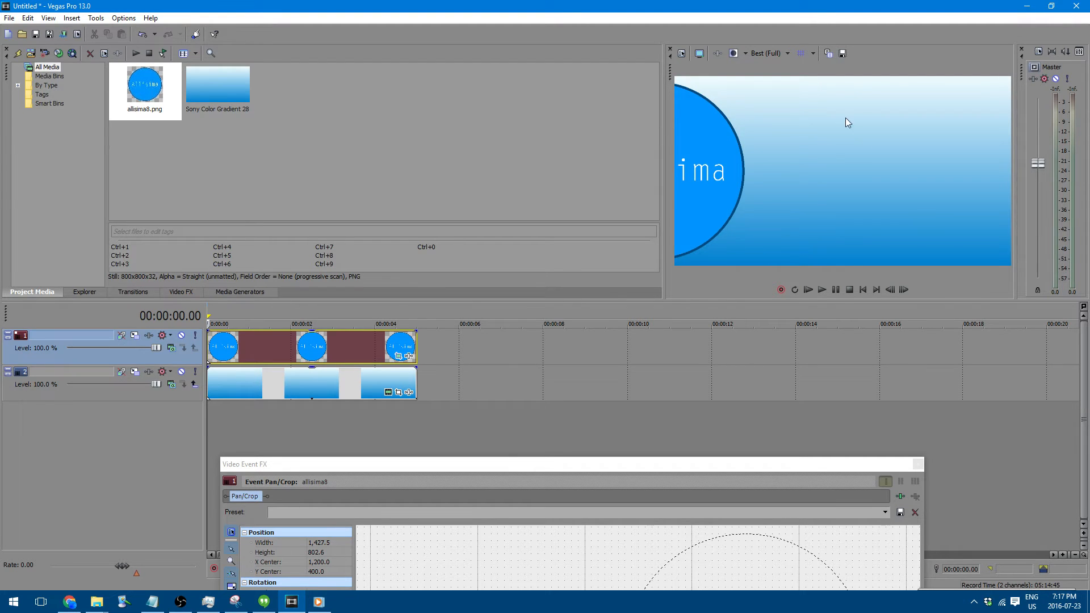
left_click(821, 291)
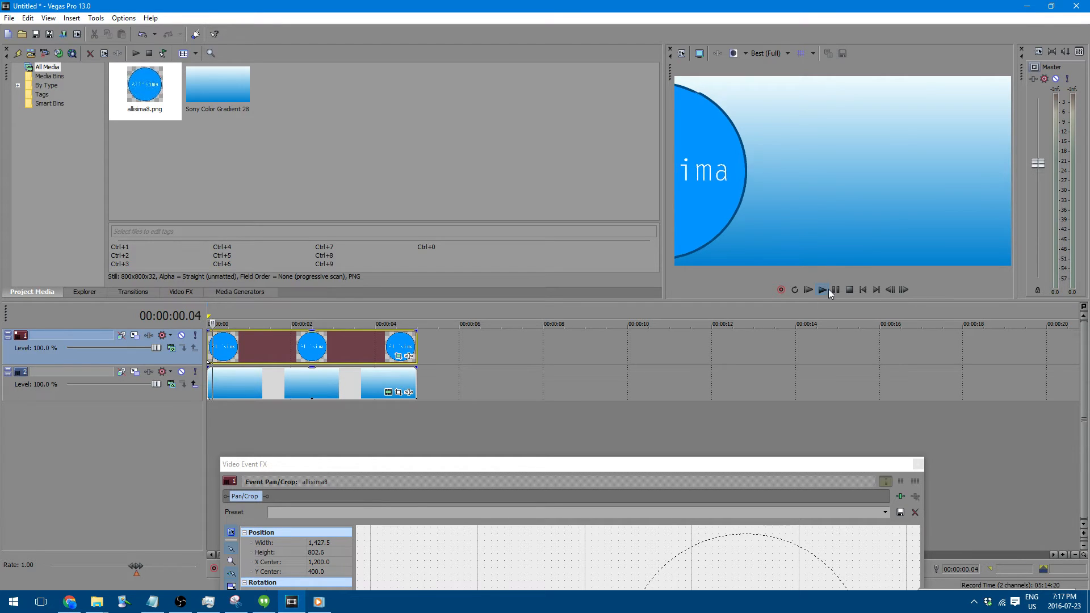
left_click(835, 290)
key("ctrl+Home")
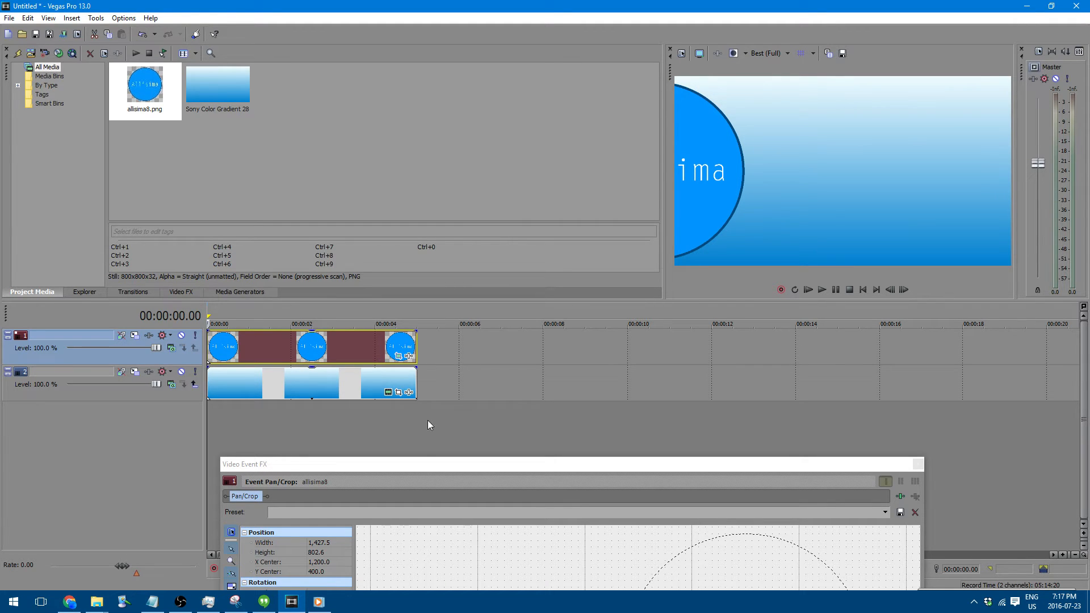
Set the interpolation of the Pan/Crop start keyframe to Fast
left_click_drag(433, 464, 489, 118)
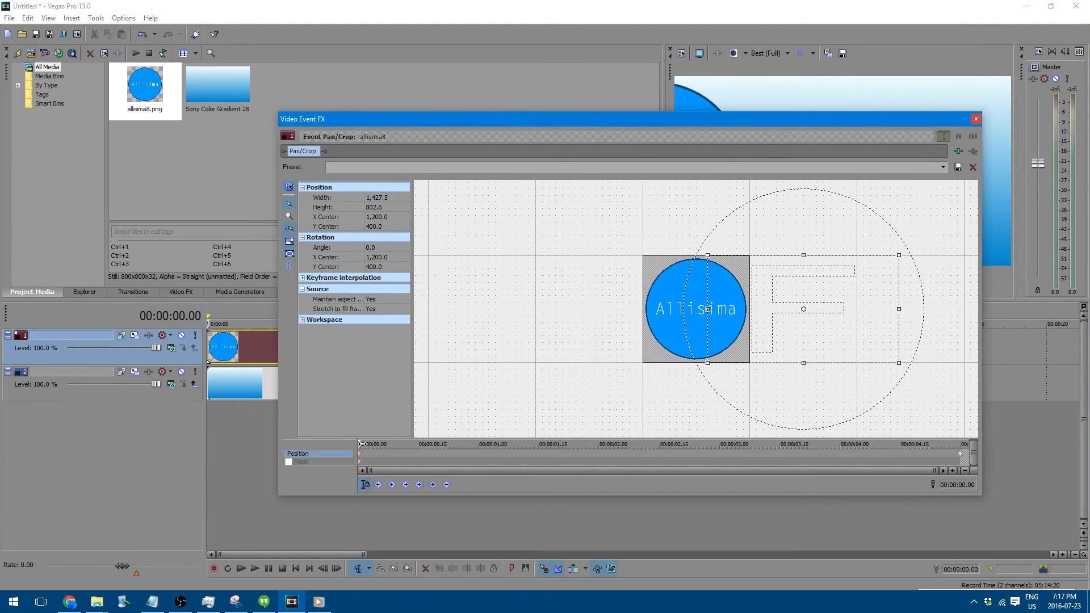
right_click(358, 452)
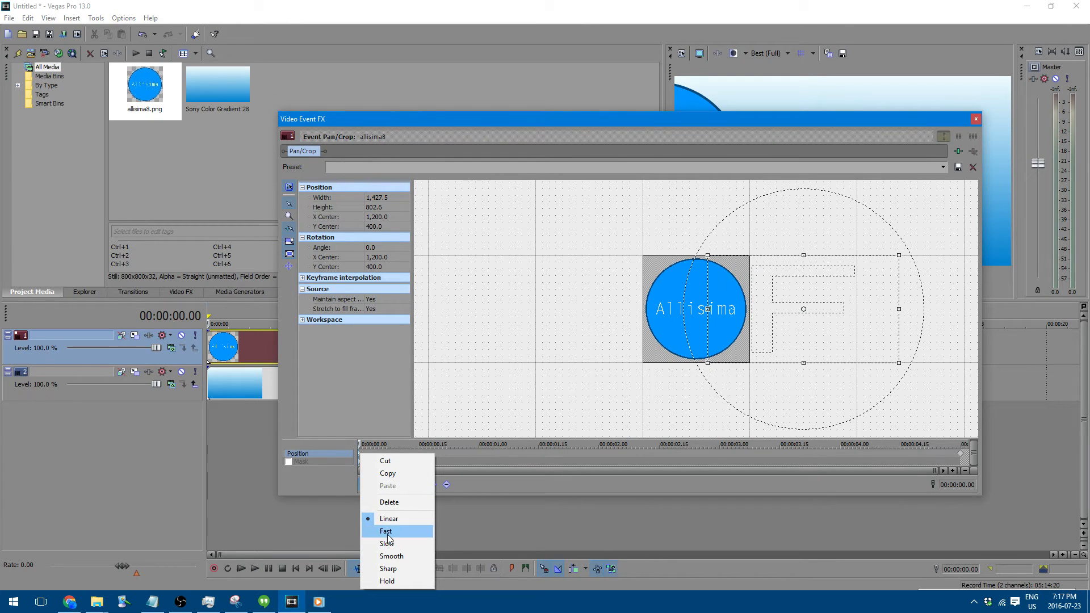
left_click(387, 534)
Play the logo animation several times from the project start to examine the Fast interpolation, and pause it at 00:00:02.27
left_click_drag(444, 120, 437, 401)
left_click(822, 289)
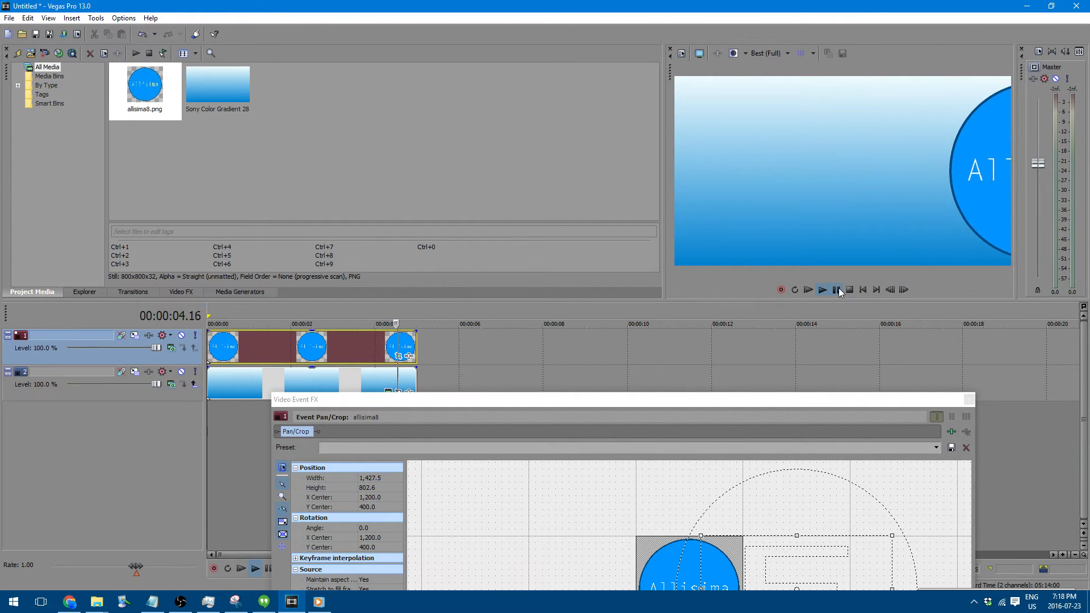
left_click(840, 290)
left_click(850, 290)
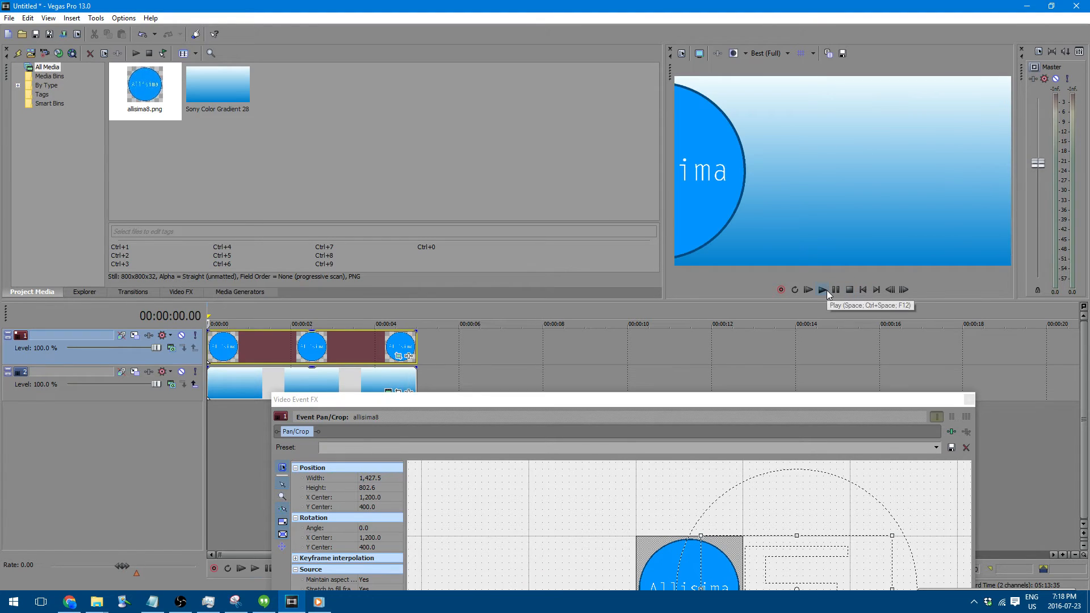
left_click(826, 290)
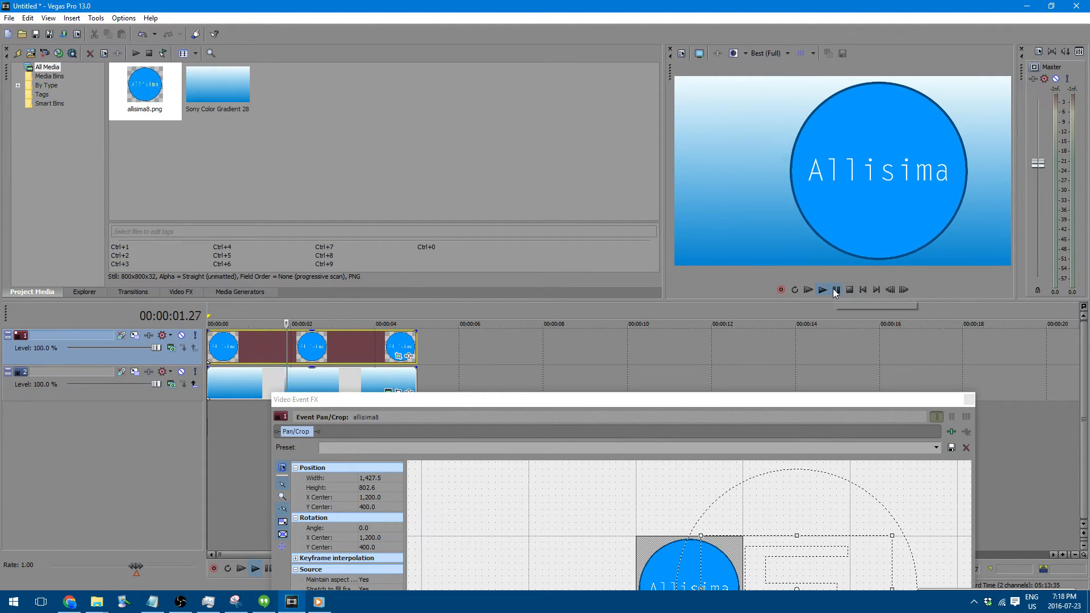
left_click(836, 290)
left_click(863, 290)
left_click(823, 290)
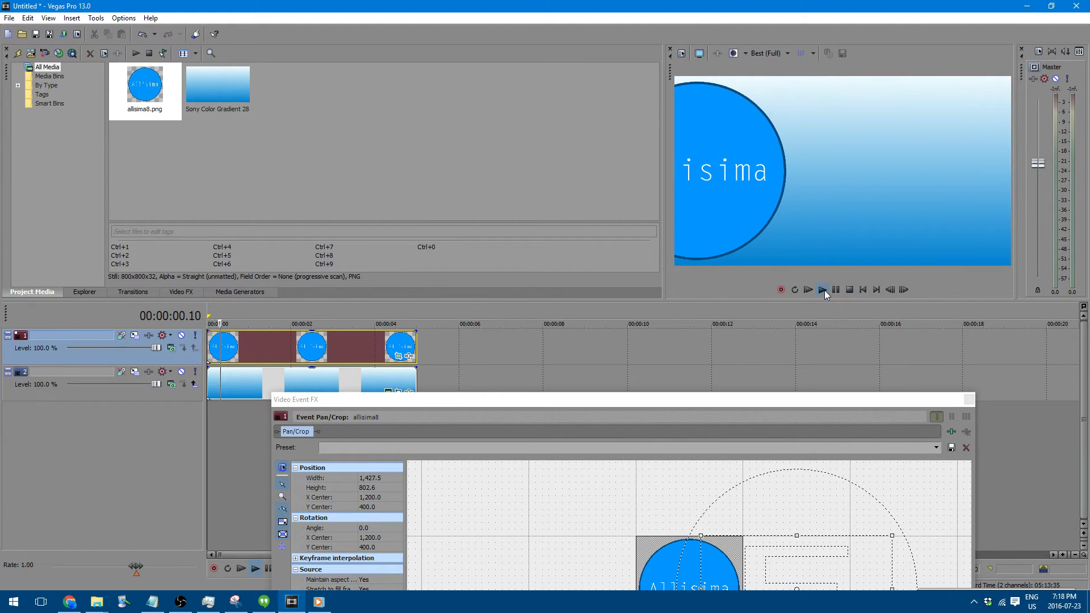
left_click_drag(821, 399, 816, 105)
left_click(834, 290)
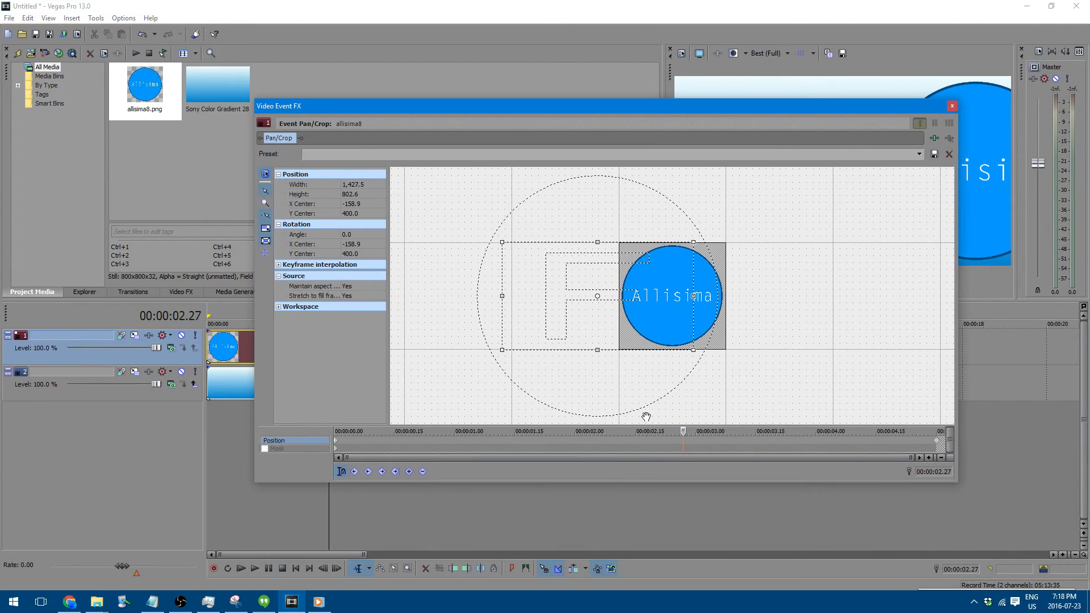
Move the Pan/Crop timeline cursor back to the start keyframe at 00:00:00.00
left_click_drag(663, 435, 176, 479)
left_click_drag(357, 494, 252, 409)
left_click_drag(323, 409, 279, 460)
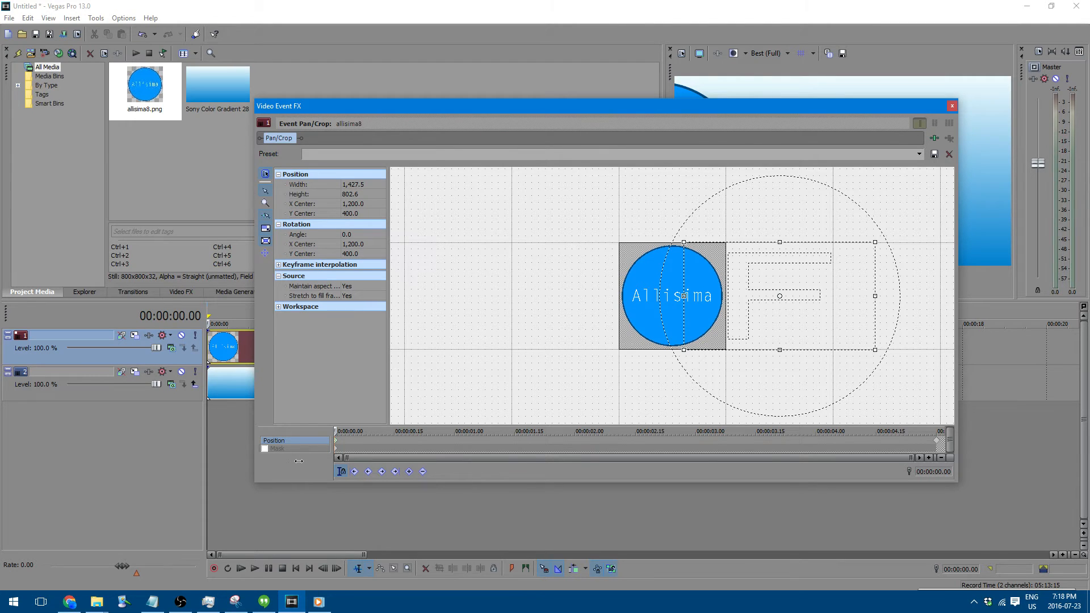
Replay the logo animation from the start keyframe with Fast interpolation and pause it at 00:00:02.00
key("space")
key("space")
key("space")
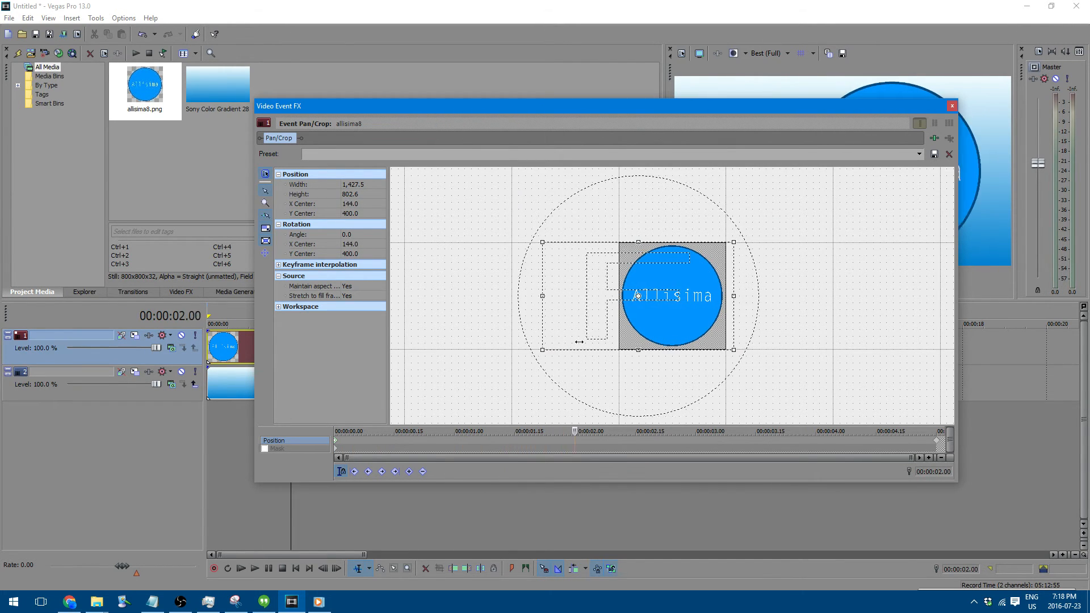
Set the interpolation of the Pan/Crop start keyframe to Slow
right_click(335, 444)
left_click(353, 537)
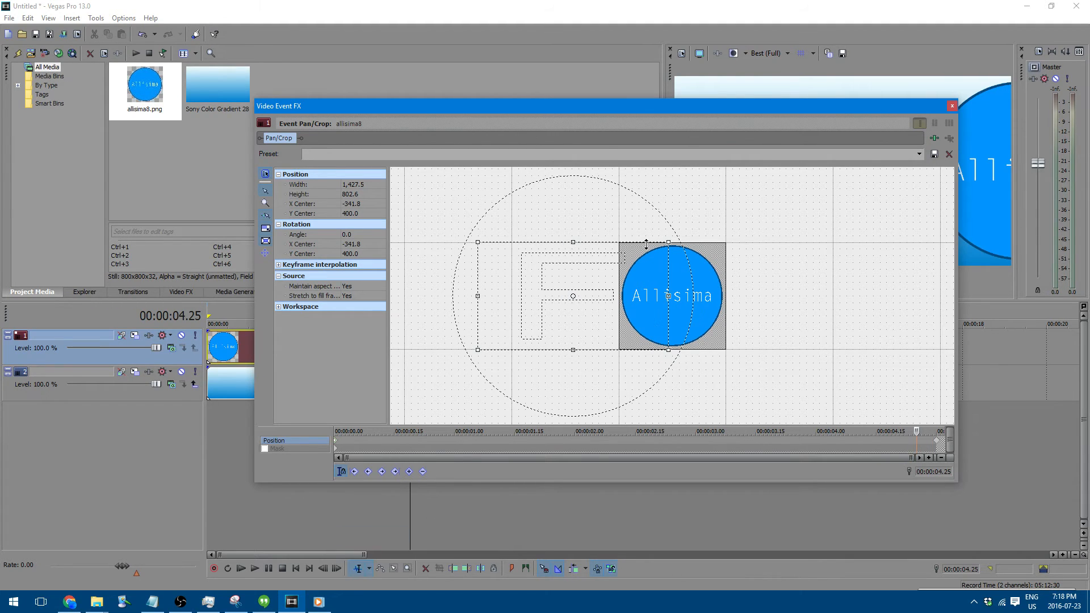
Play the logo animation to examine the Slow interpolation, and scrub the Pan/Crop timeline from the start to the end keyframe
left_click_drag(602, 107, 668, 469)
left_click(822, 290)
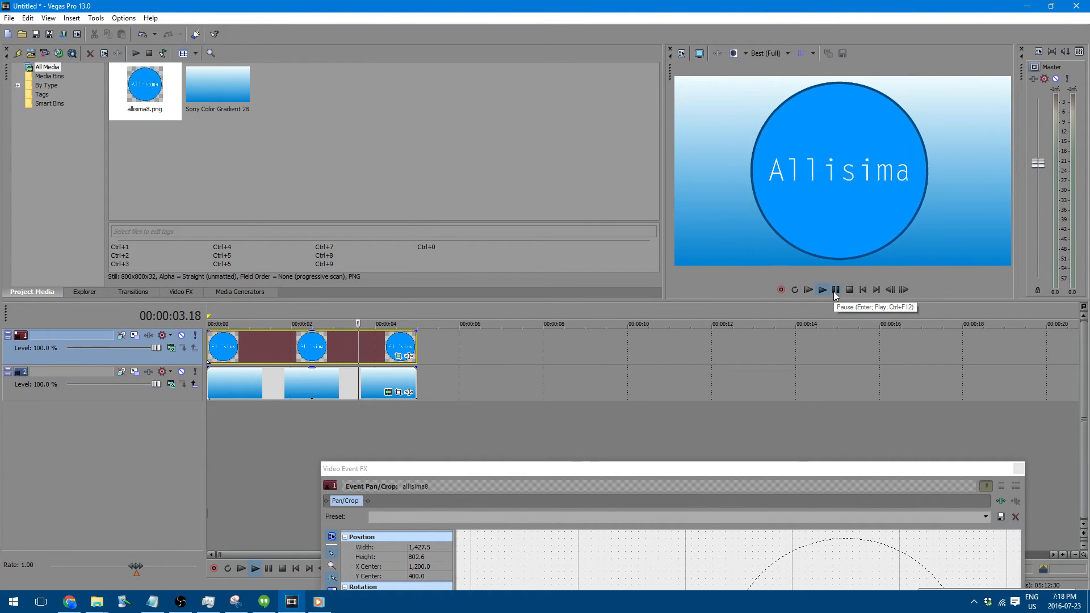
left_click(835, 290)
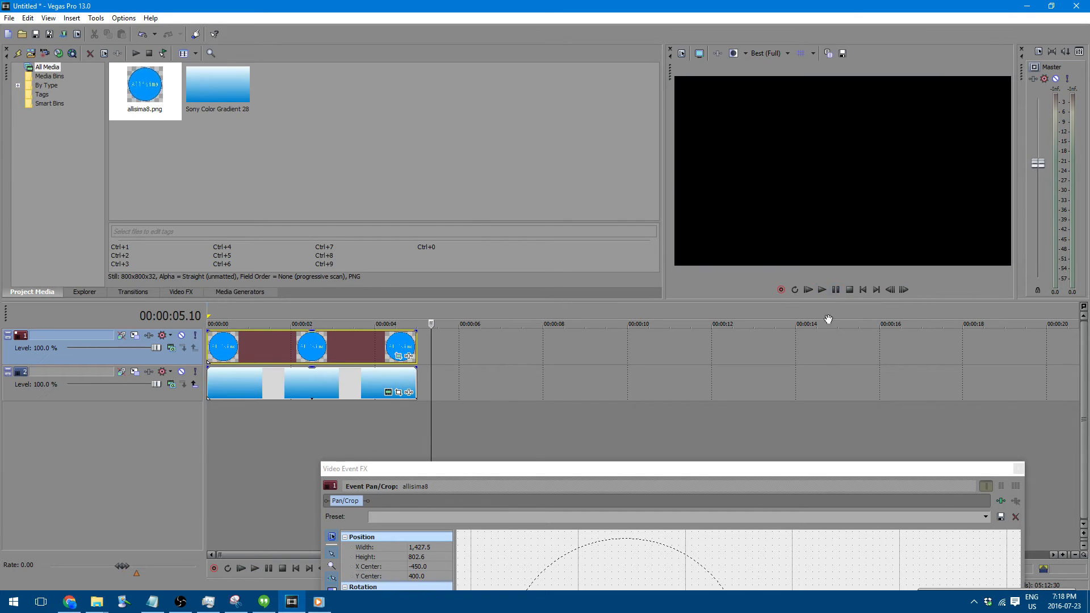
left_click_drag(789, 470, 739, 146)
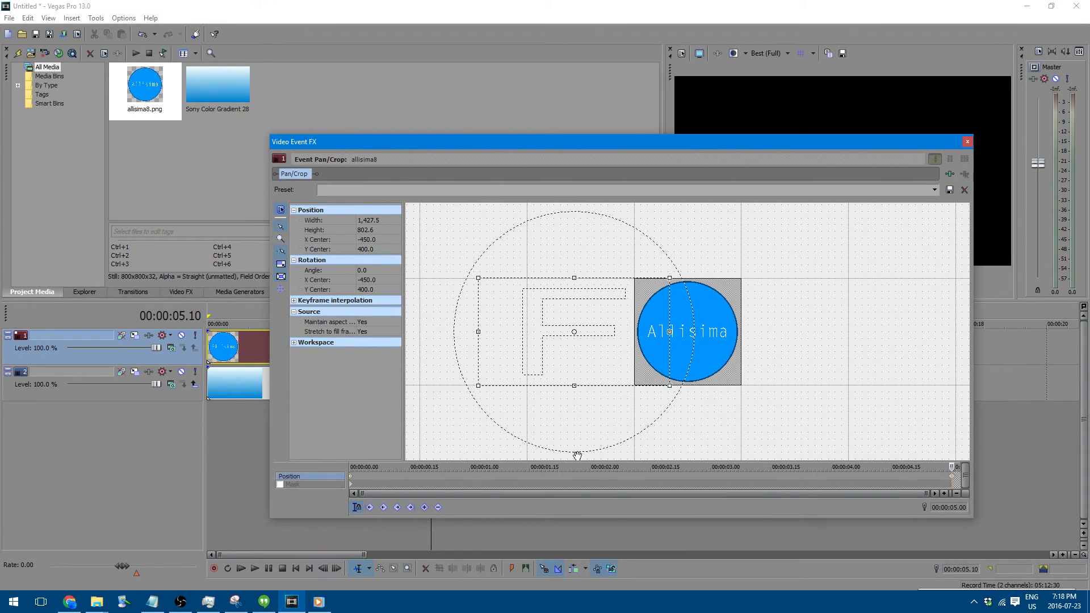
left_click_drag(951, 469, 350, 469)
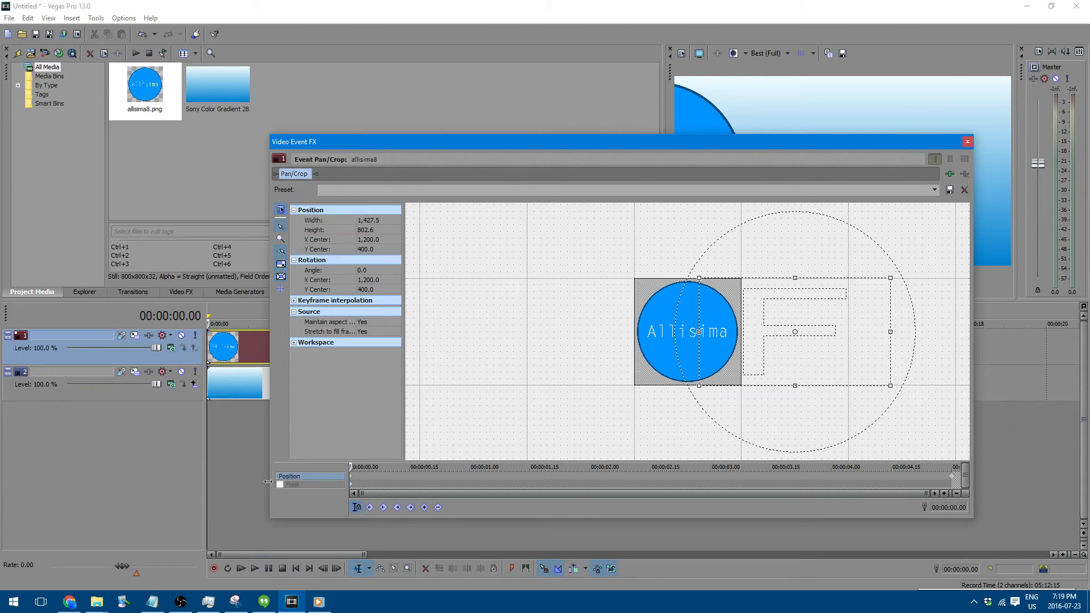
left_click_drag(352, 467, 955, 404)
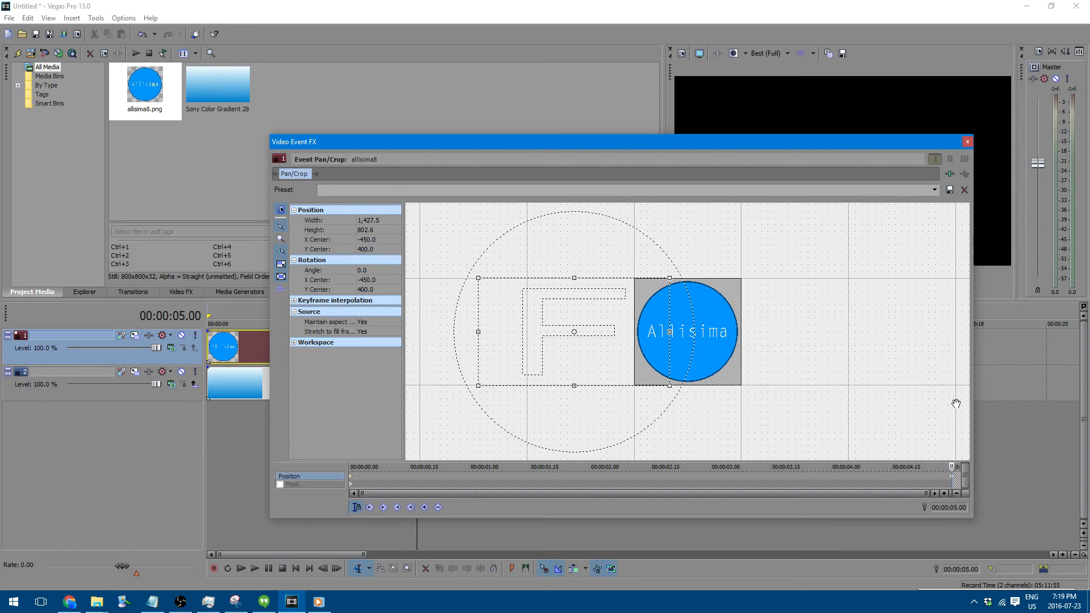
Return to the Pan/Crop start keyframe and set its interpolation to Smooth
left_click(354, 483)
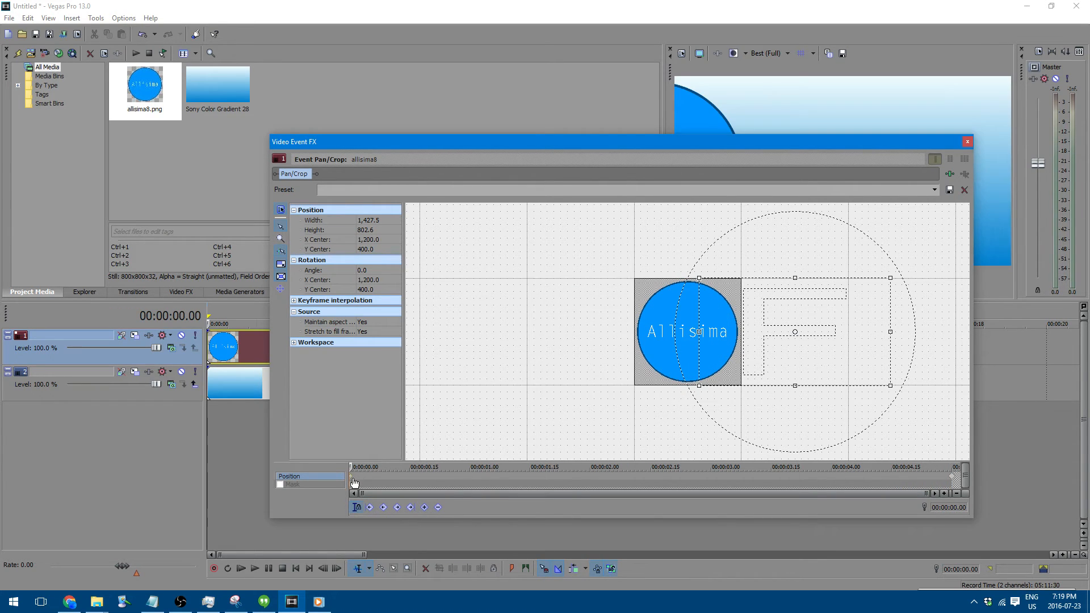
right_click(352, 478)
left_click(392, 457)
Play the logo animation to examine the Smooth interpolation, and scrub the Pan/Crop timeline from the start to 00:00:02.15 and back
left_click_drag(794, 145, 807, 399)
left_click(821, 289)
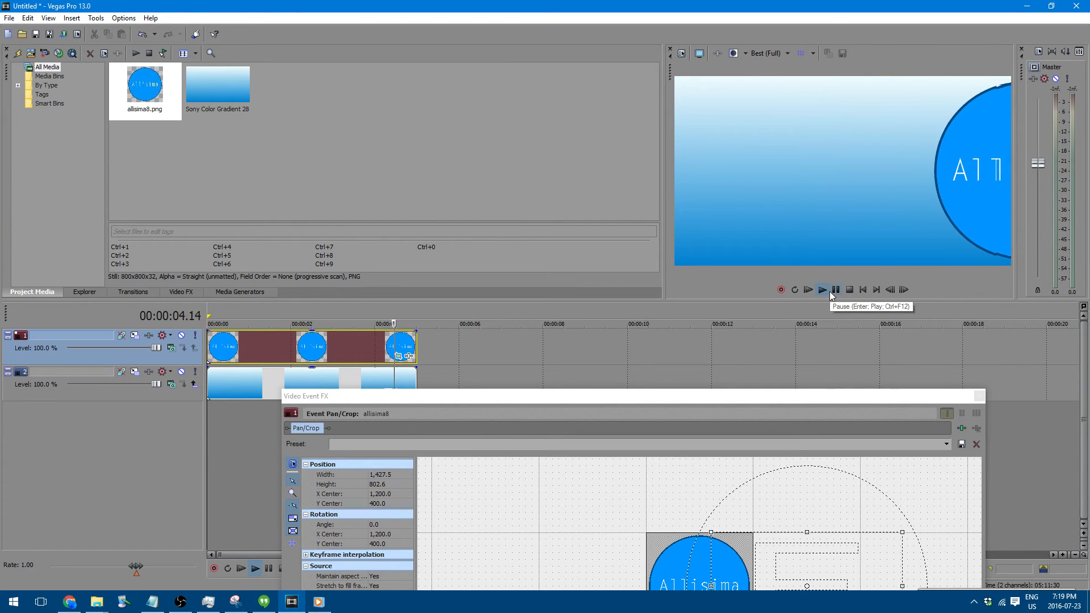
left_click_drag(817, 399, 772, 166)
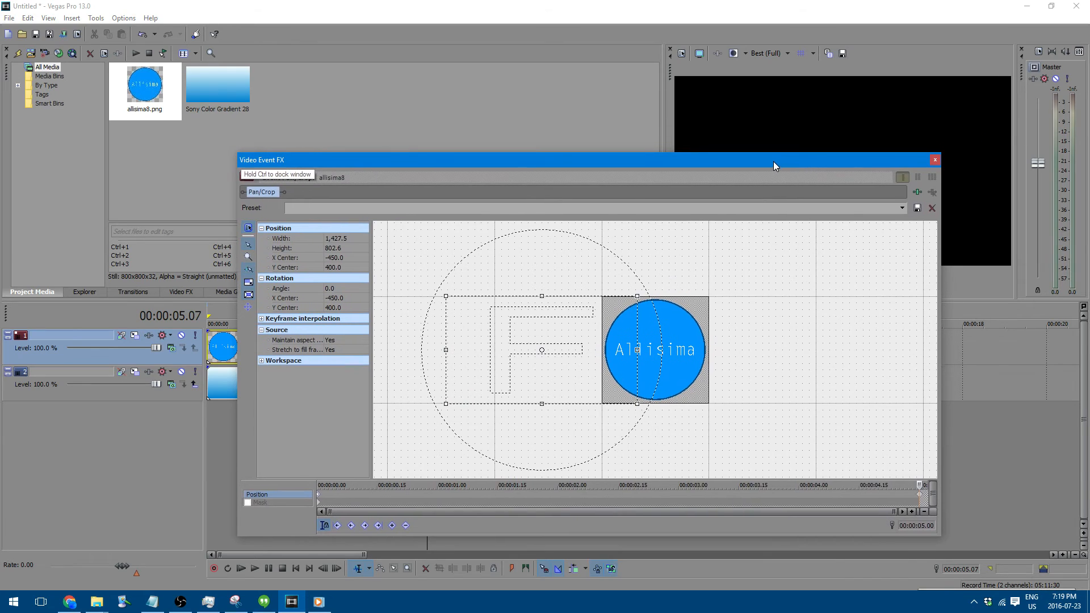
left_click(317, 487)
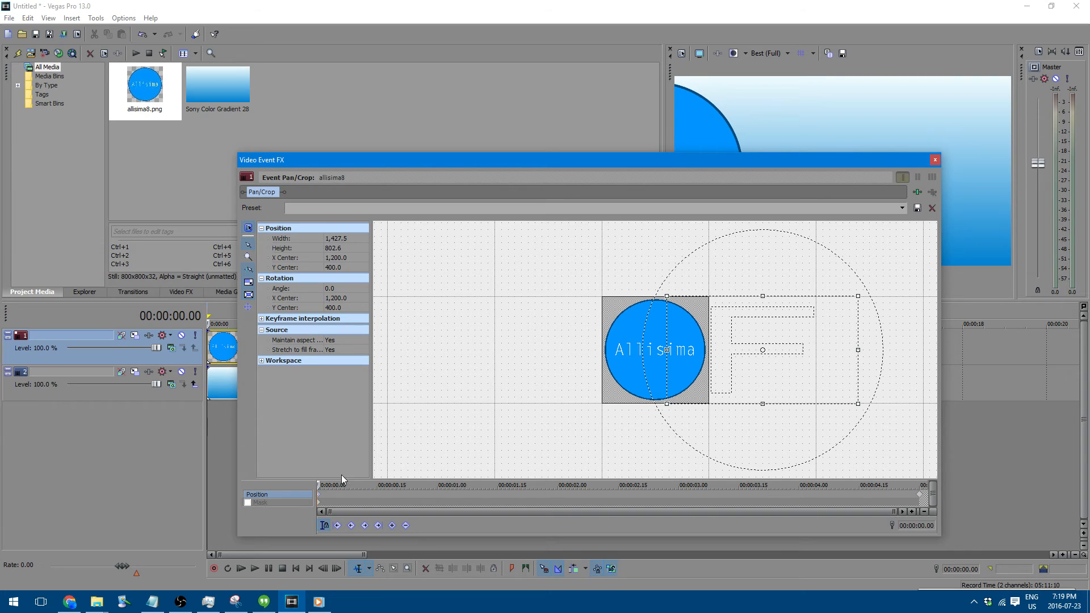
left_click_drag(321, 485, 618, 485)
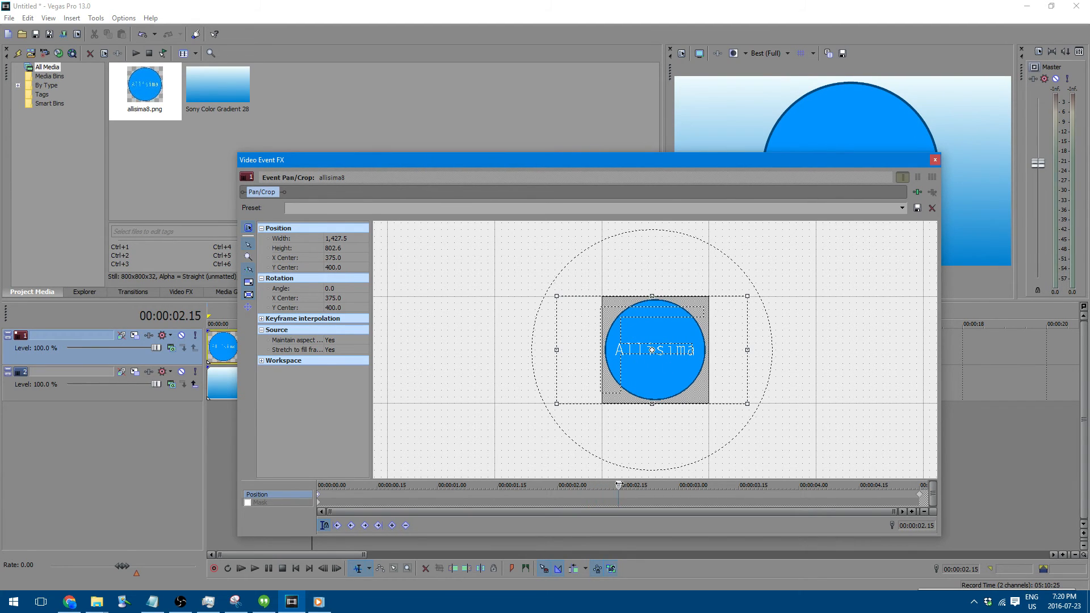
left_click_drag(619, 484, 537, 485)
Set the interpolation of the Pan/Crop start keyframe to Sharp
right_click(320, 499)
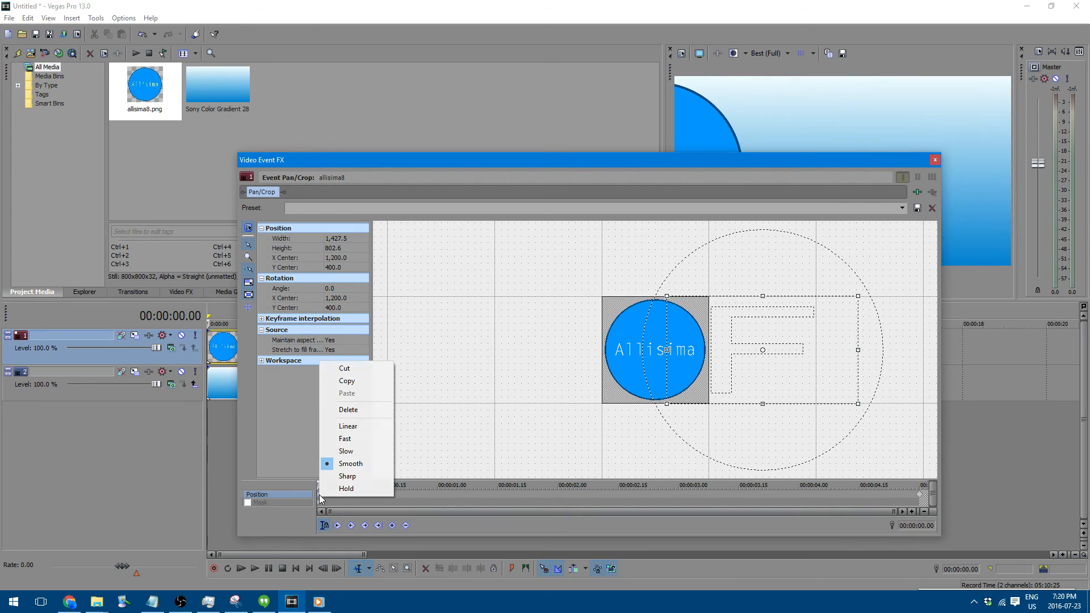
left_click(338, 488)
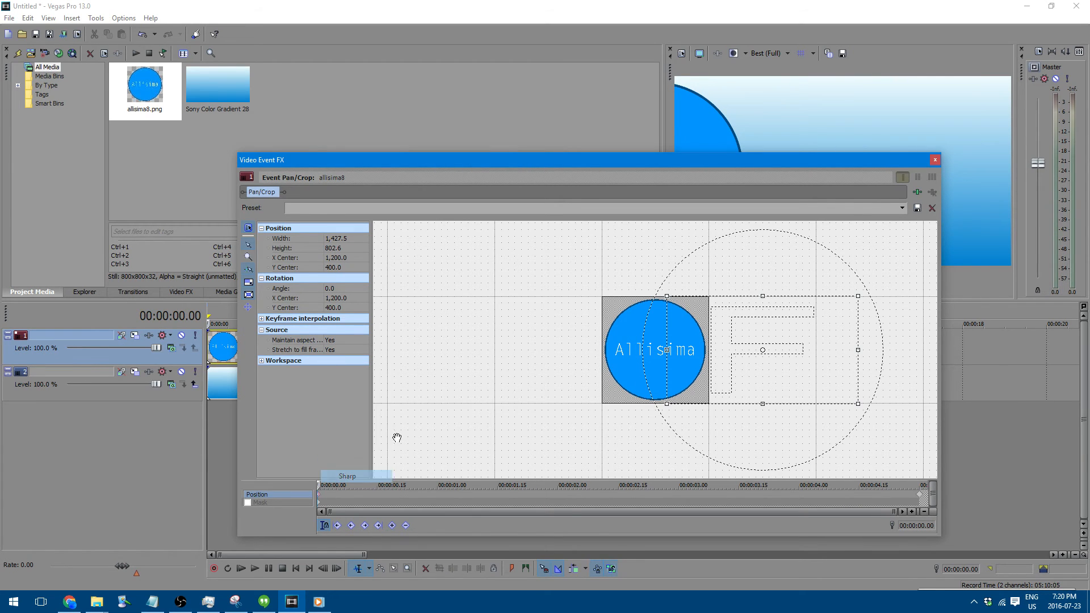
Play the logo animation to examine the Sharp interpolation, and scrub through the Pan/Crop timeline from the start keyframe
left_click_drag(641, 160, 668, 371)
left_click(822, 289)
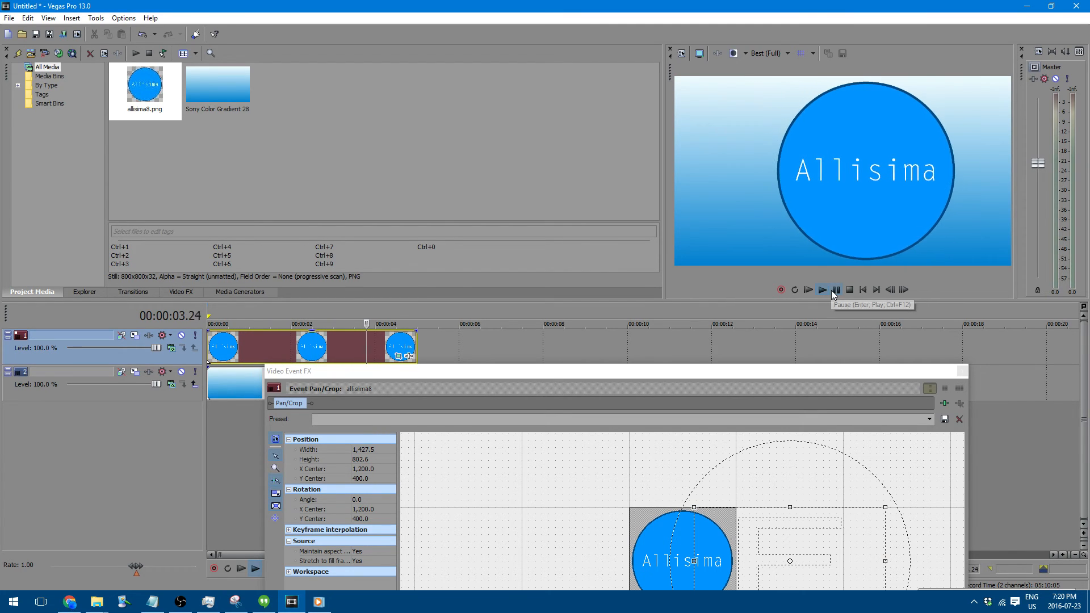
left_click(834, 291)
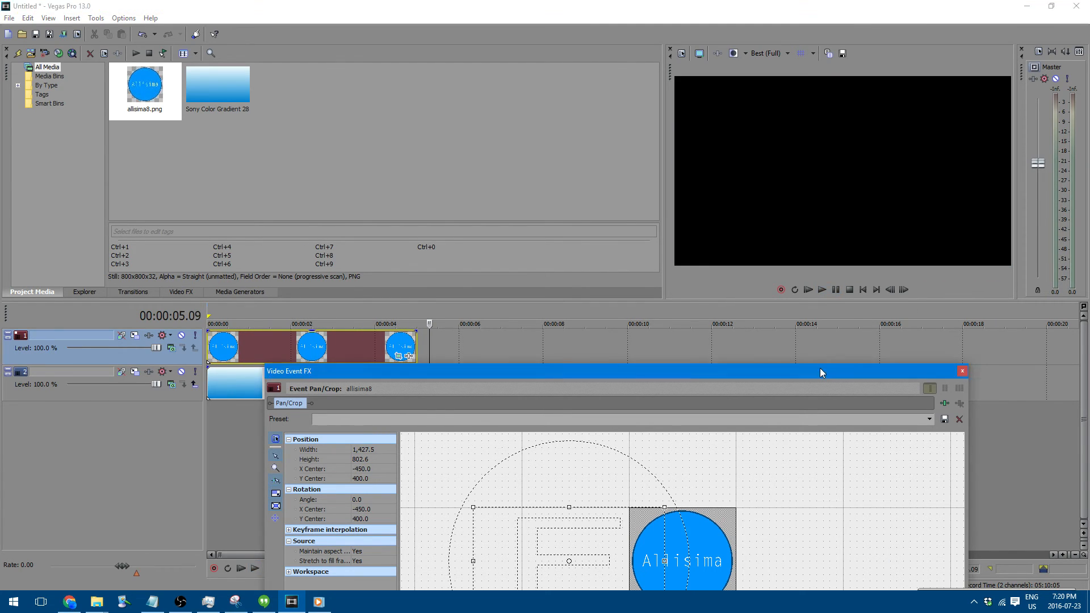
left_click_drag(823, 372, 800, 100)
left_click(325, 434)
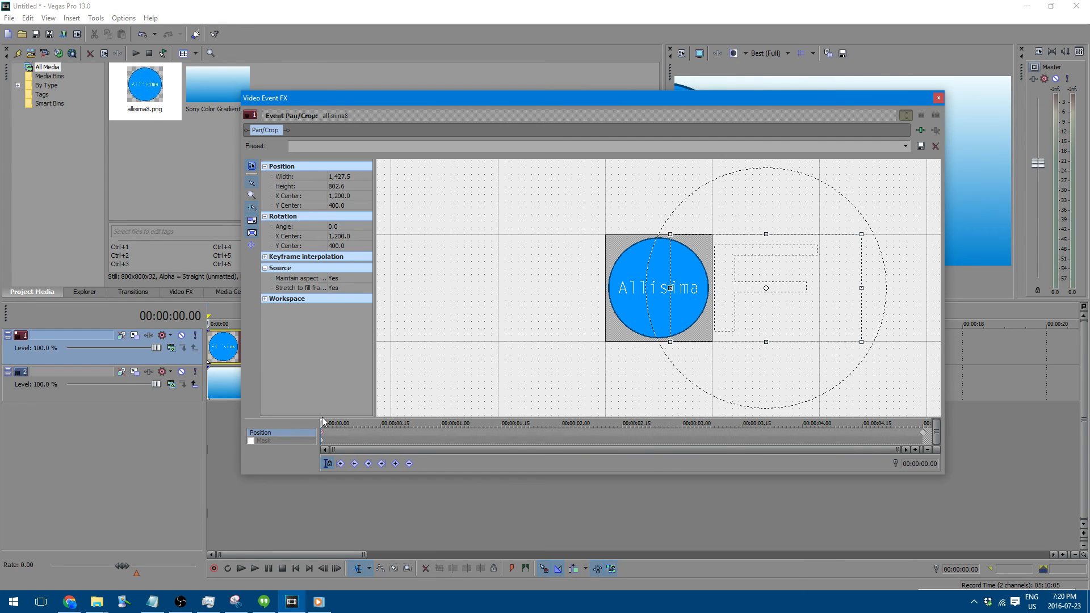
left_click_drag(322, 421, 755, 392)
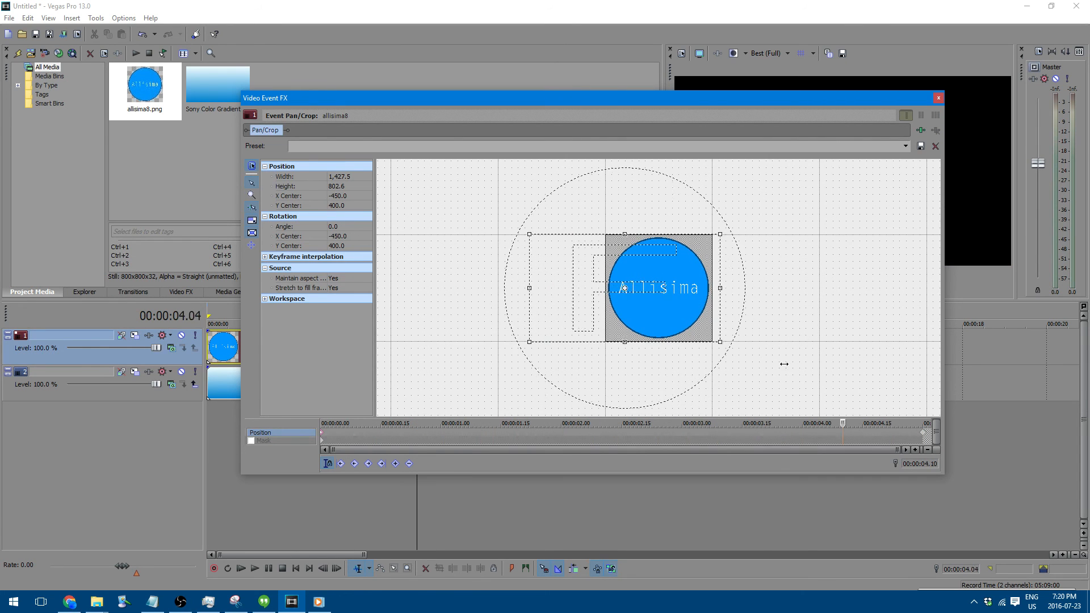
Set the interpolation of the Pan/Crop start keyframe to Hold
right_click(325, 441)
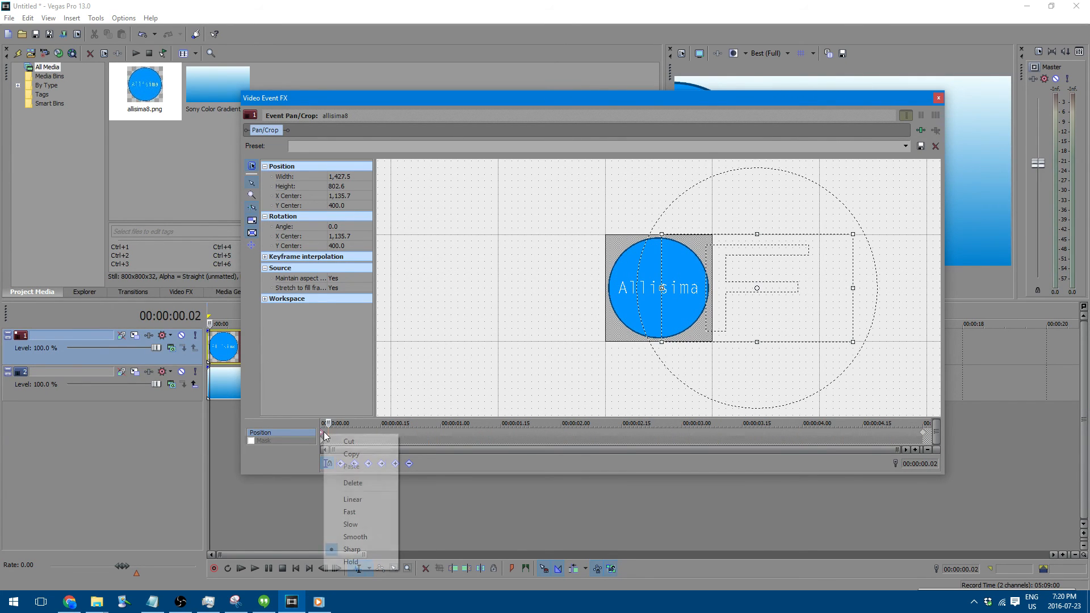
left_click(357, 564)
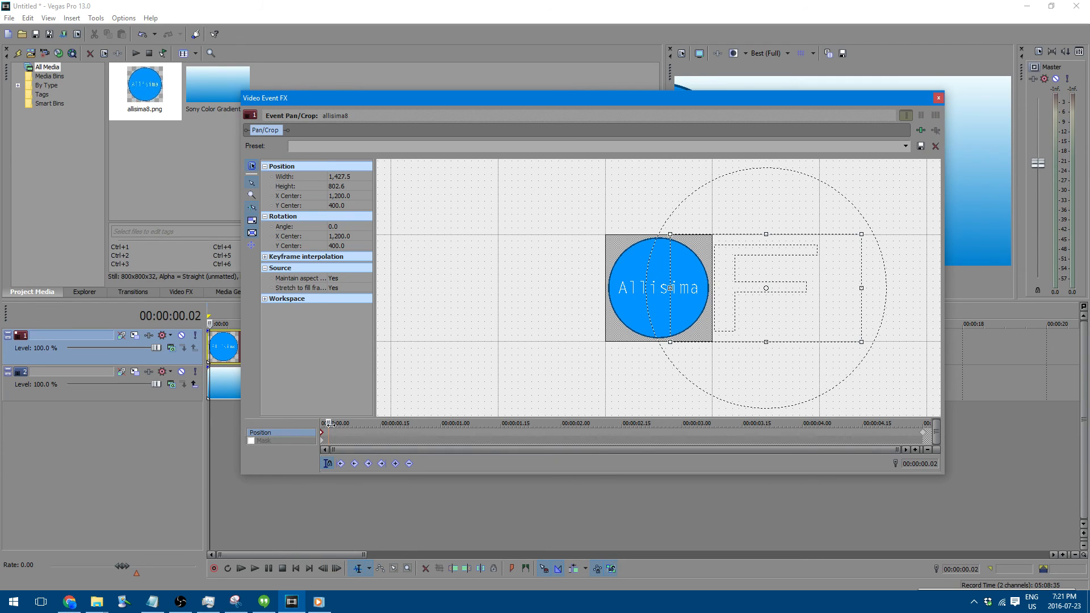
Return to 00:00:00.00 and play the logo animation to examine the Hold interpolation
key("Home")
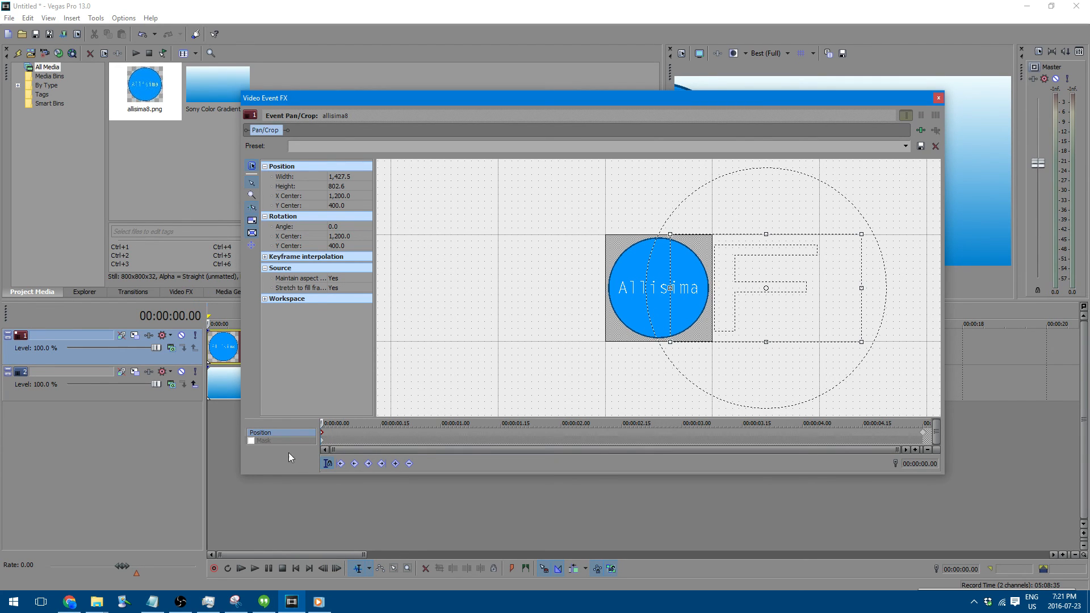
left_click(323, 423)
key("space")
key("space")
Move the Pan/Crop end keyframe to about 00:00:02.15 and place the start keyframe back at 00:00:00.00
left_click_drag(923, 433, 619, 444)
left_click(469, 430)
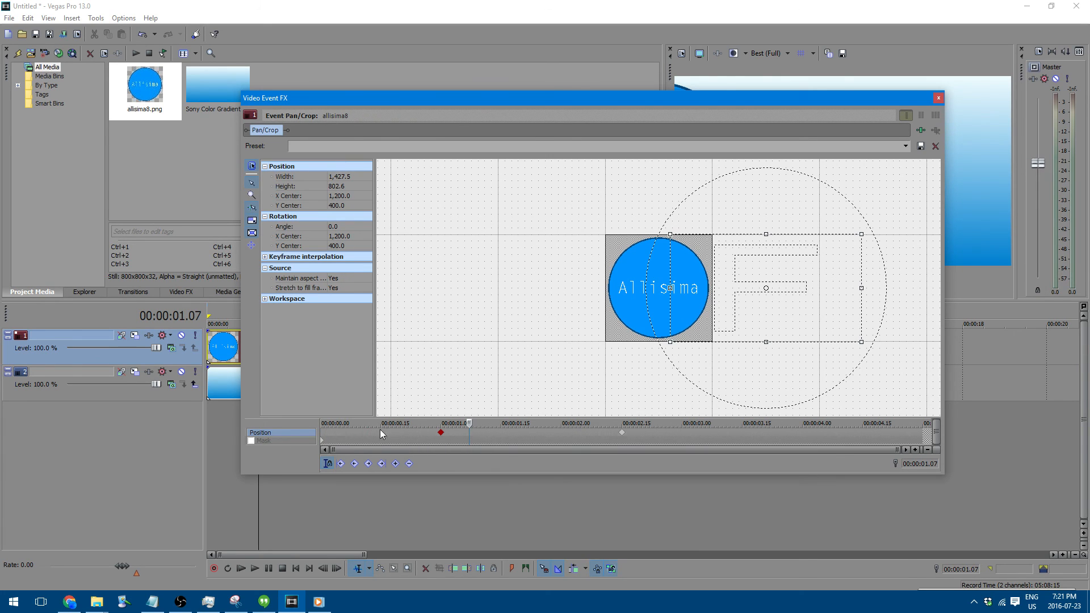
left_click_drag(442, 435, 284, 438)
Play the logo animation twice to examine the Hold interpolation with the earlier end keyframe, and pause it at 00:00:03.04
mouse_move(664, 101)
left_mouse_down()
mouse_move(715, 227)
mouse_move(660, 287)
mouse_move(686, 157)
mouse_move(668, 115)
left_mouse_up()
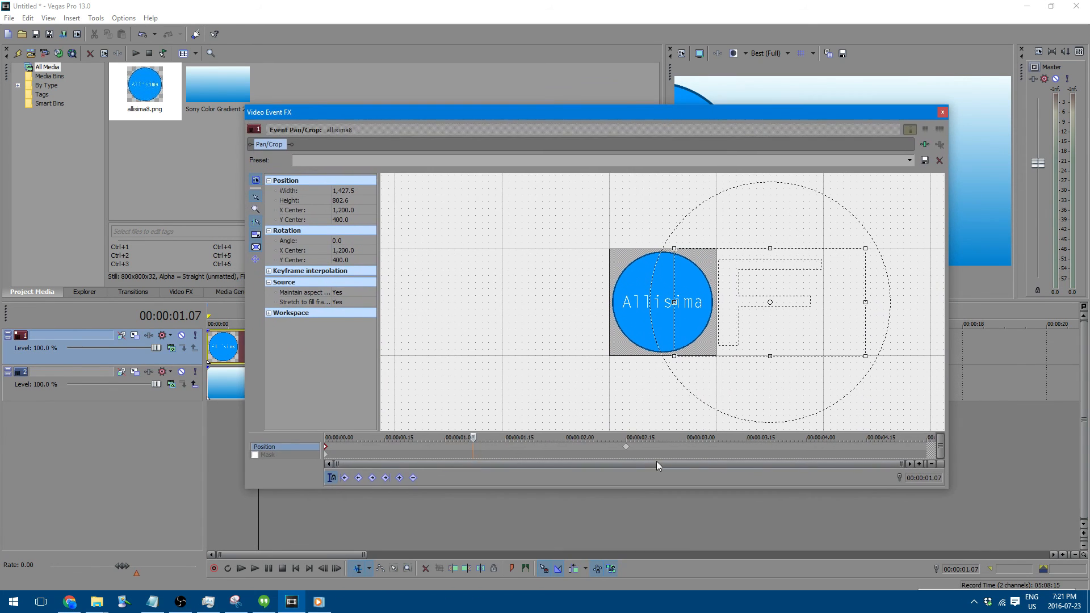
left_click_drag(788, 117, 825, 351)
left_click(822, 290)
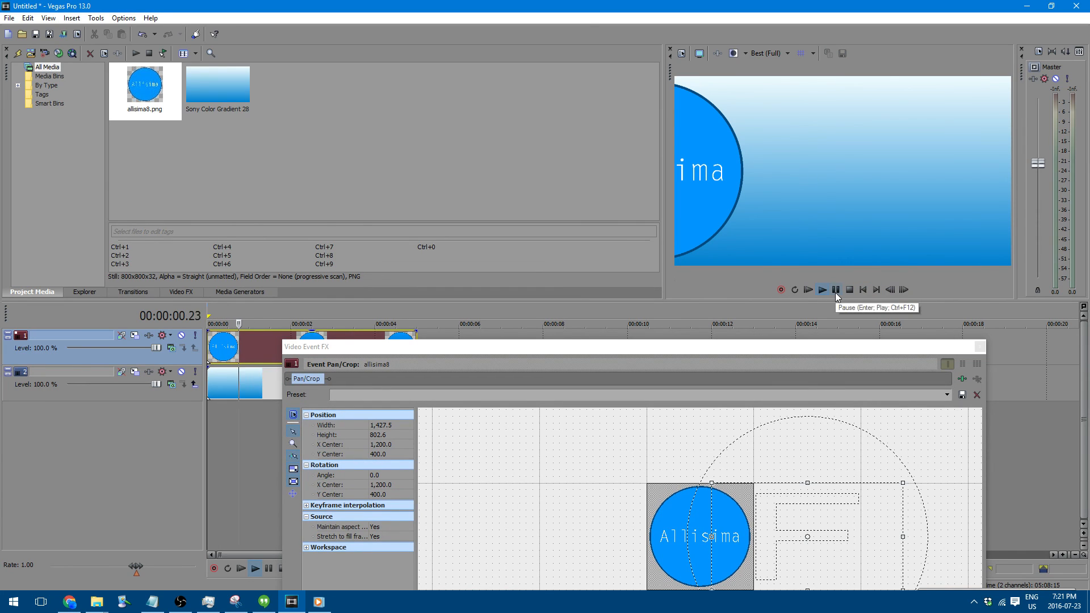
left_click(835, 292)
left_click(862, 290)
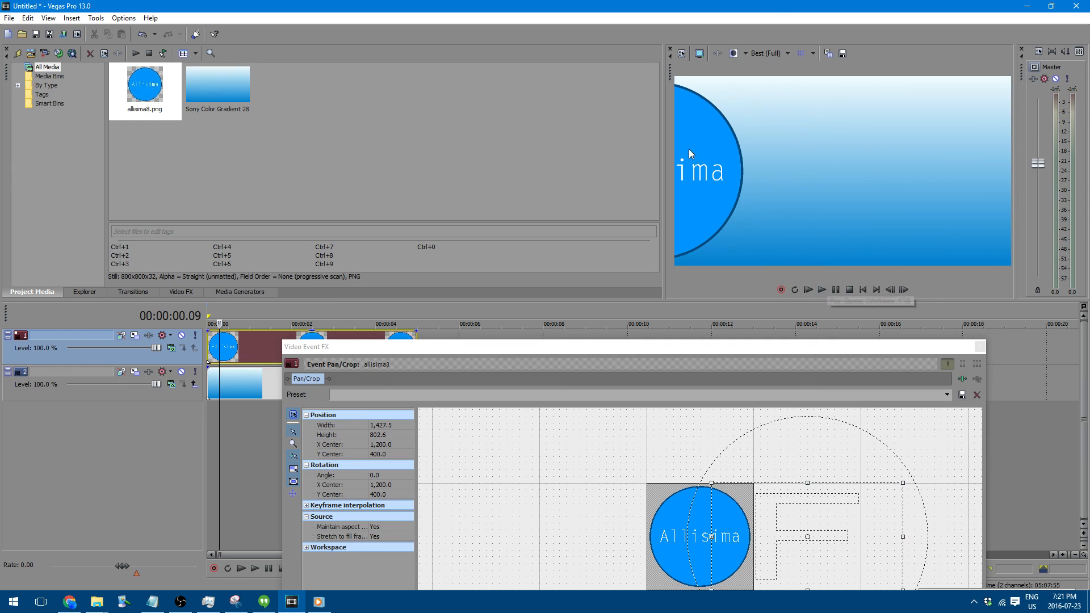
left_click(822, 290)
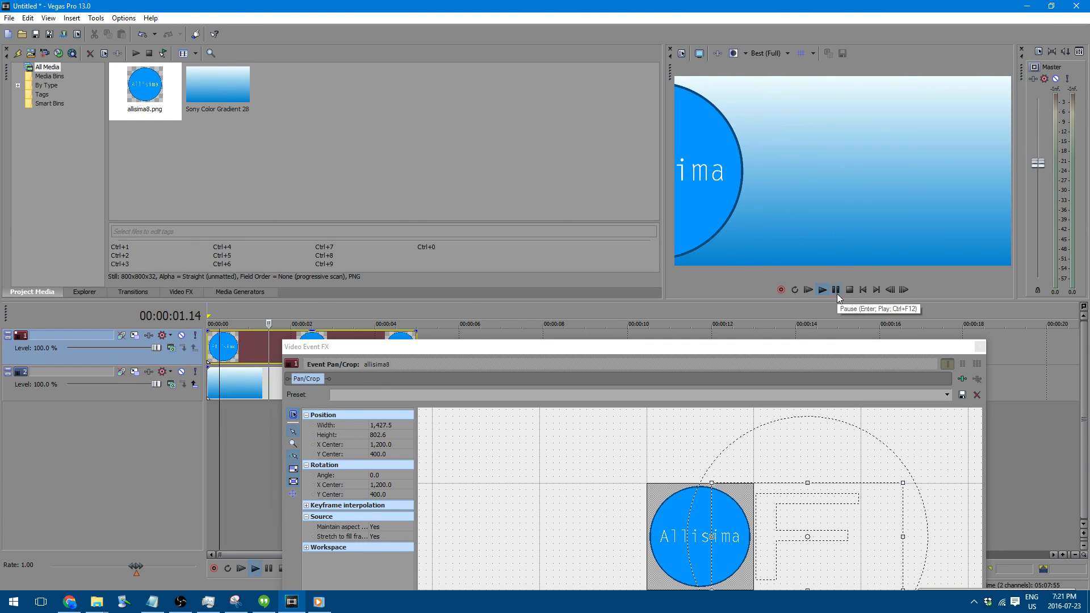
left_click(837, 293)
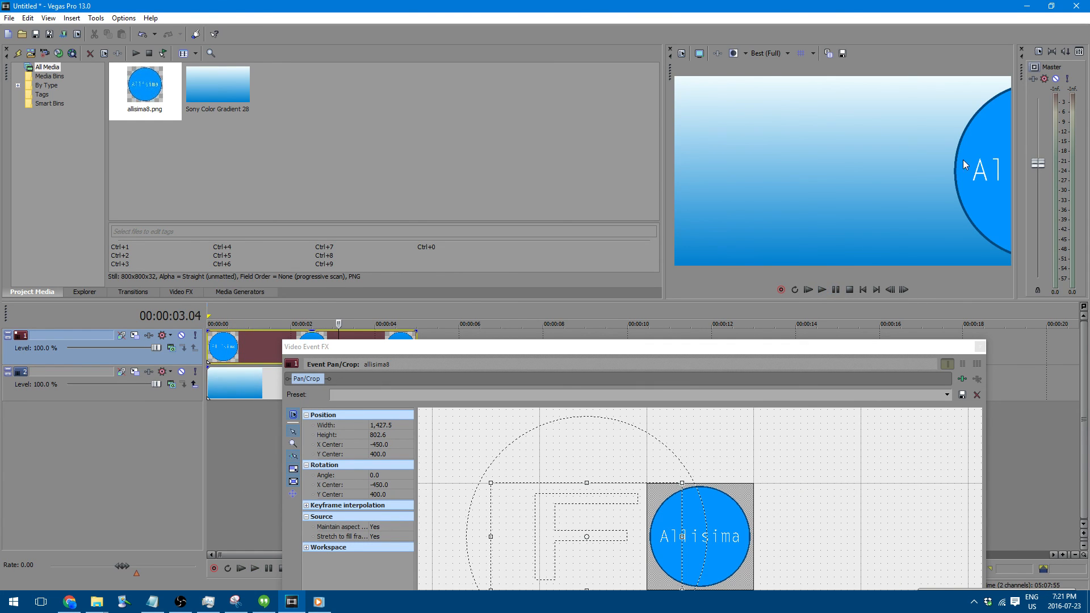
Scrub the Pan/Crop timeline from the start to 00:00:03.13, past the end keyframe, to examine the logo's jump
left_click_drag(809, 347, 780, 96)
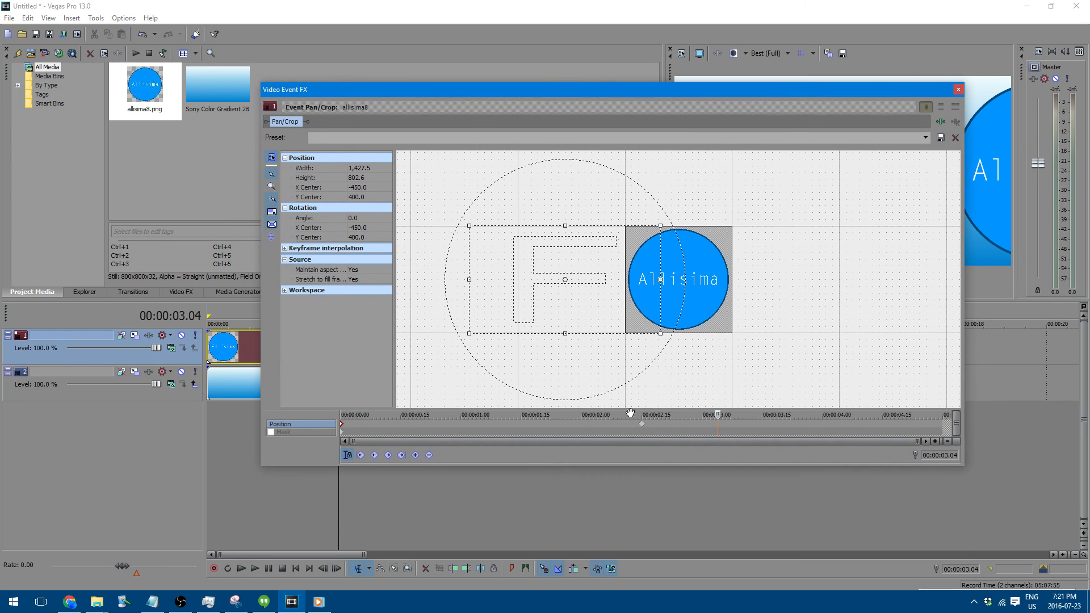
left_click(641, 423)
key("ctrl+Home")
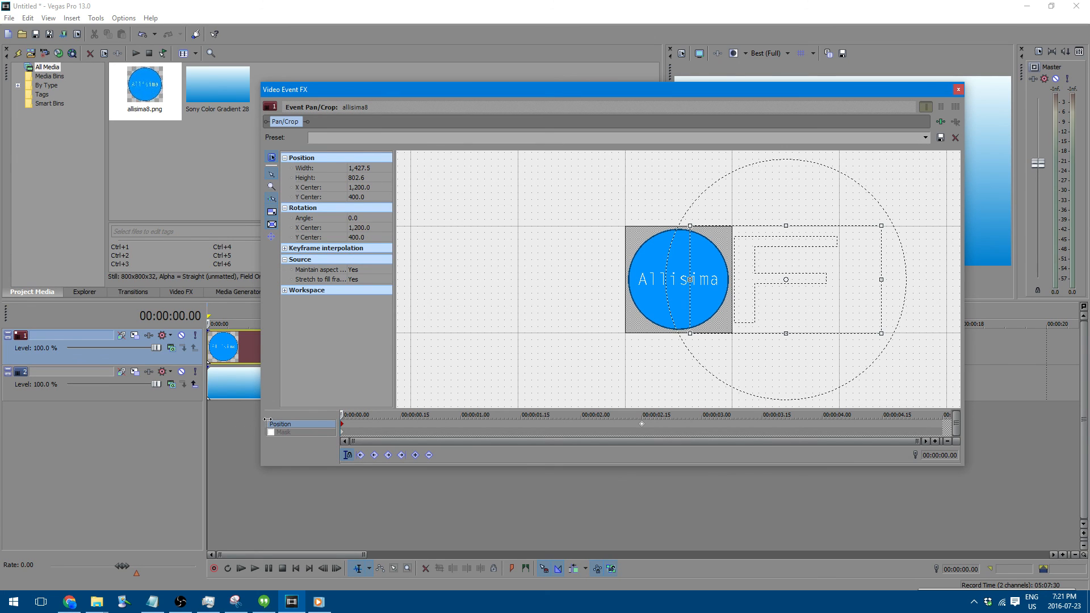
left_click_drag(342, 411, 753, 411)
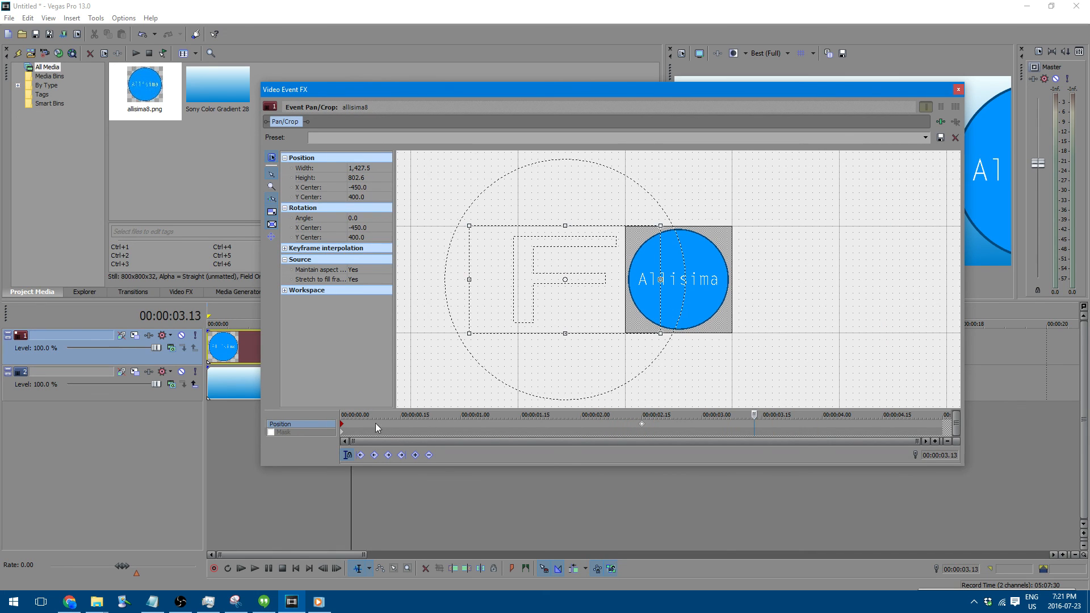
Check the interpolation options of the Pan/Crop start keyframe without changing them, and return to 00:00:00.00
right_click(341, 424)
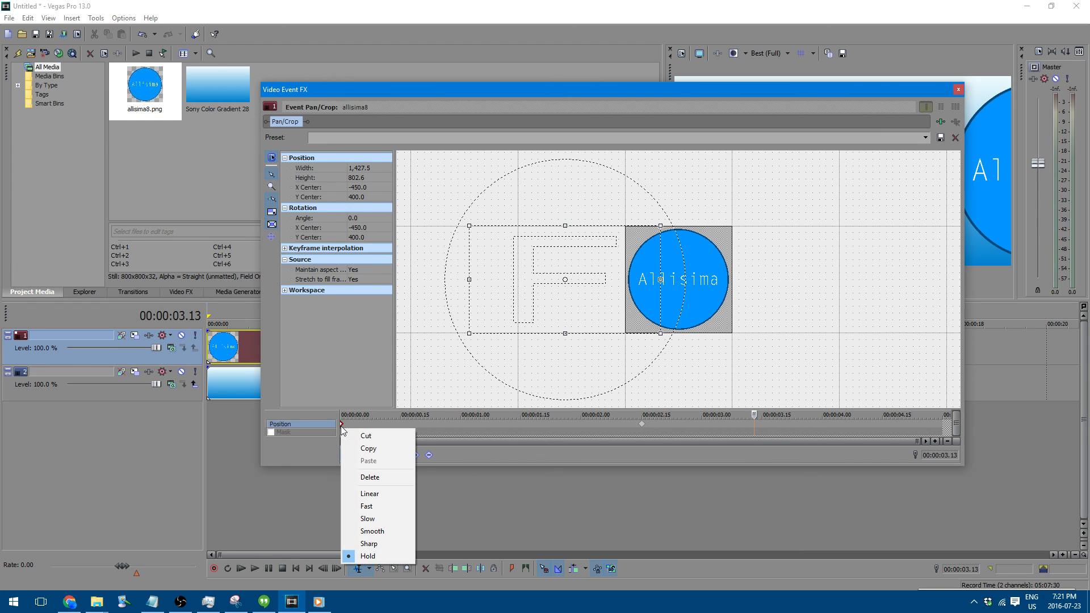
left_click(346, 423)
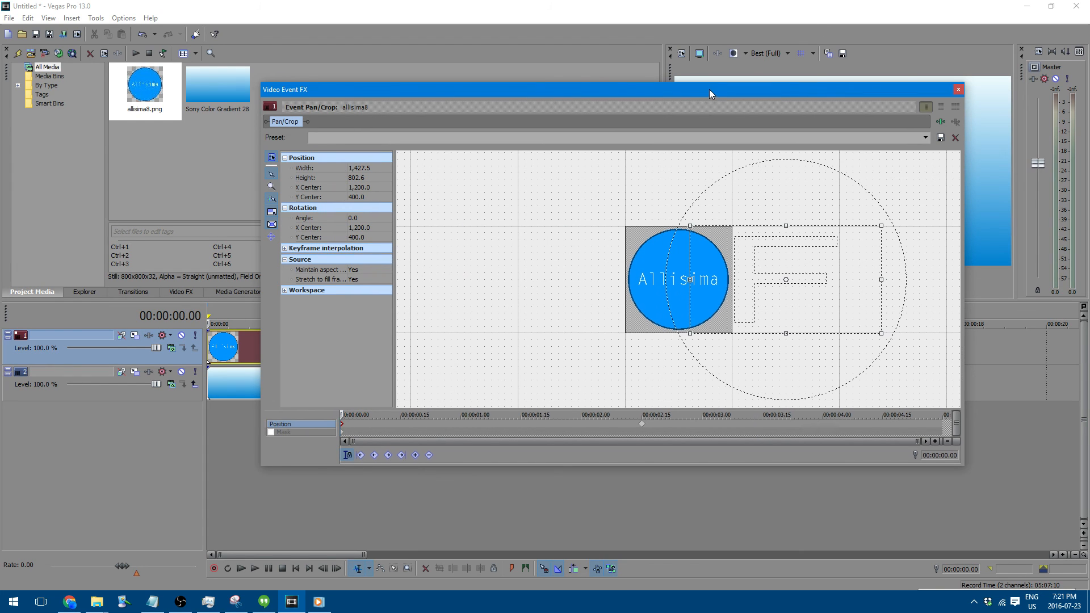
left_click_drag(709, 90, 605, 160)
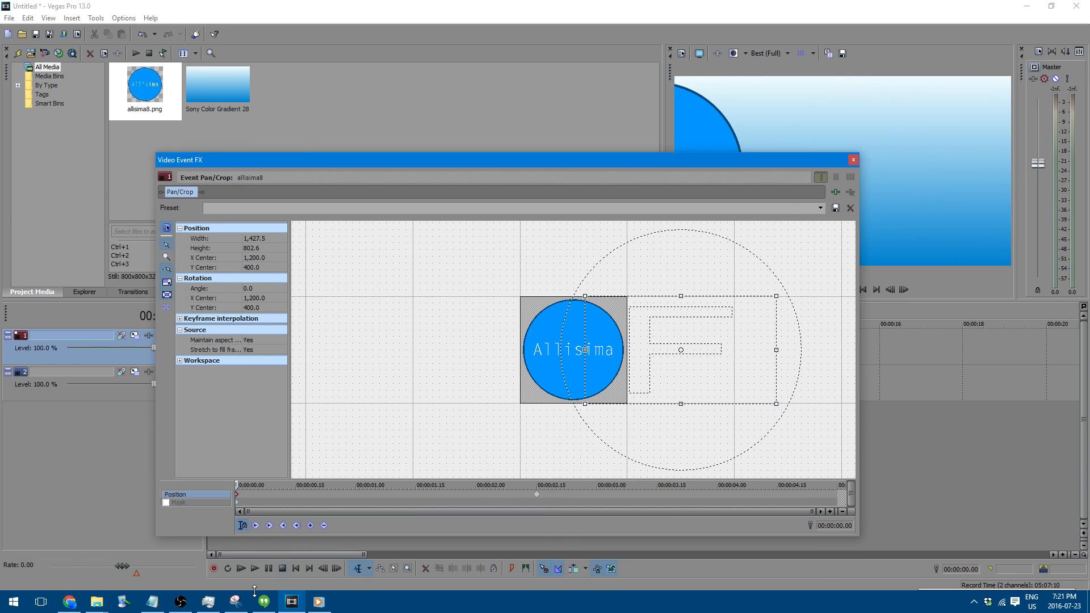